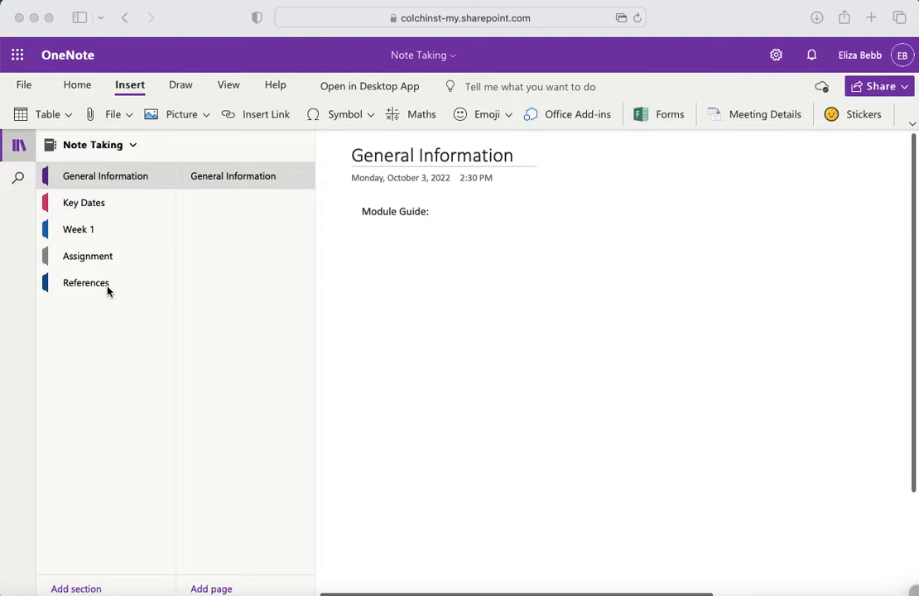
- Insert a file printout of the Technology DU2MAEDP7D Module Guide PDF beneath "Module Guide:" on the General Information page
click(124, 187)
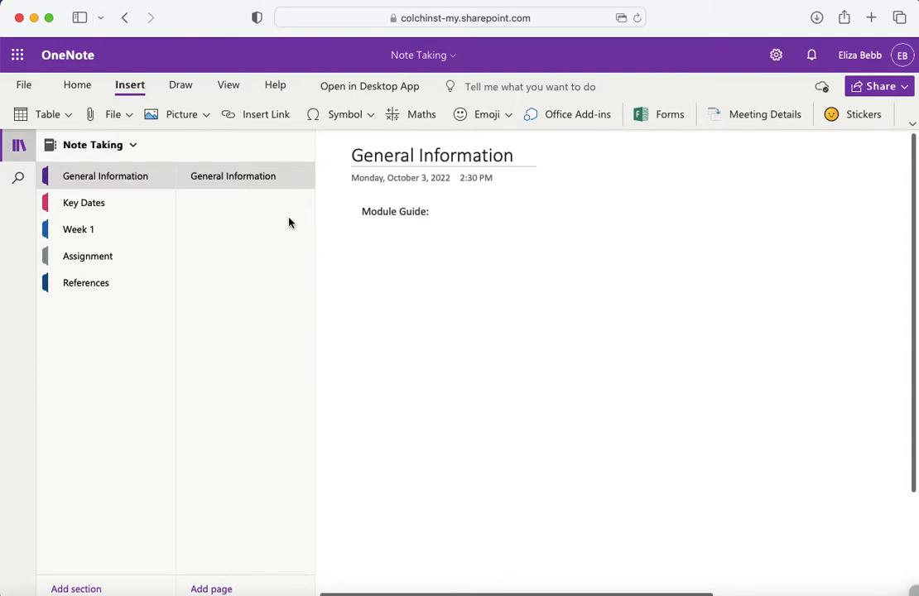
click(439, 216)
key(Return)
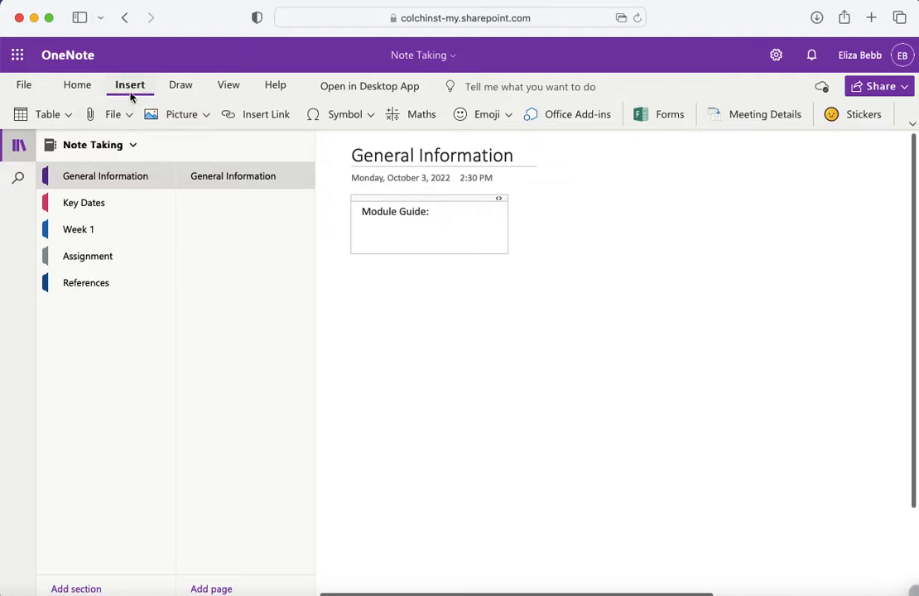
click(128, 119)
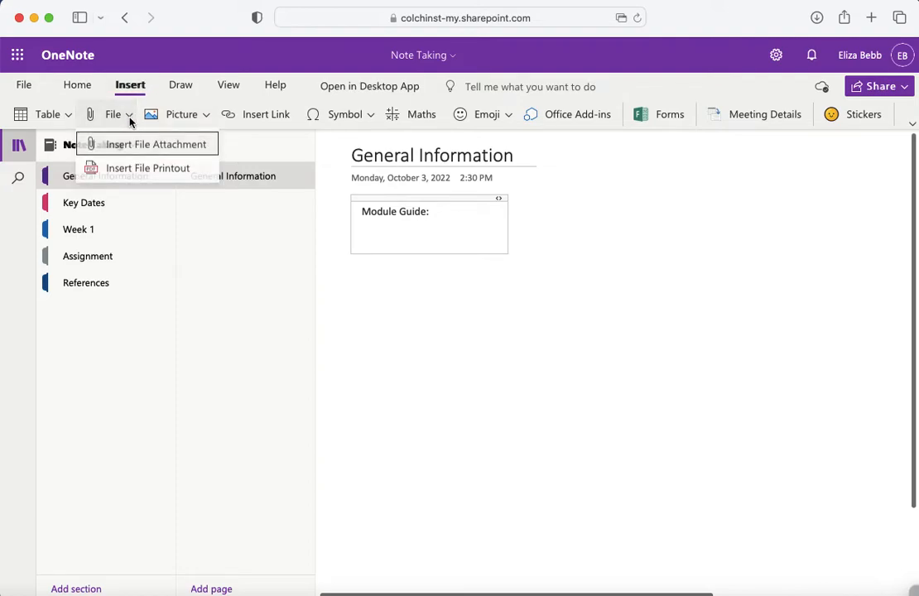
click(139, 170)
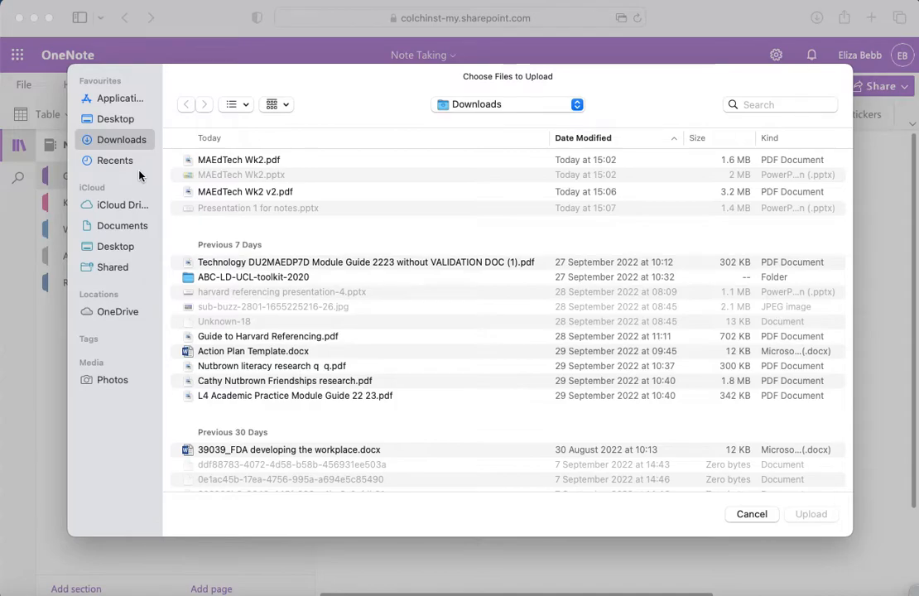
click(217, 264)
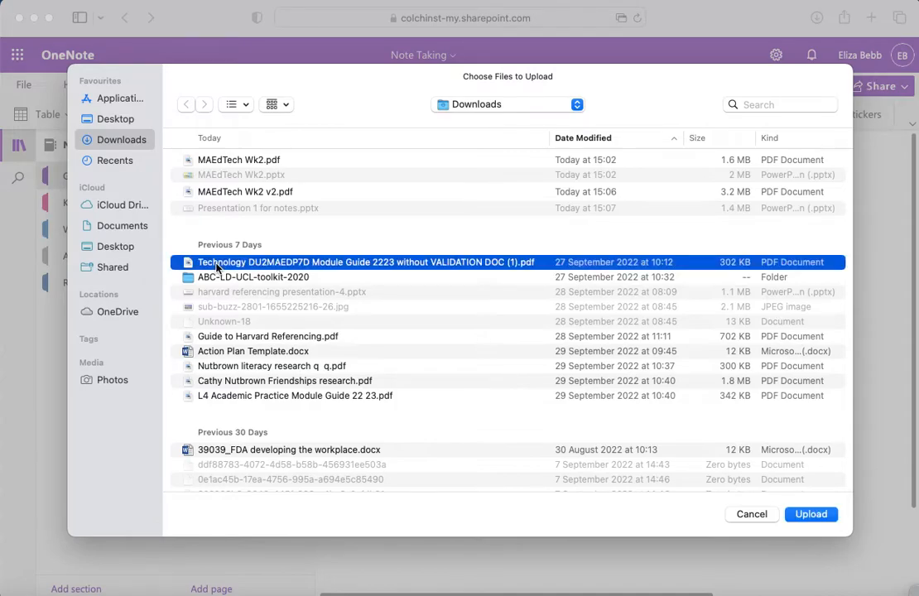
click(818, 515)
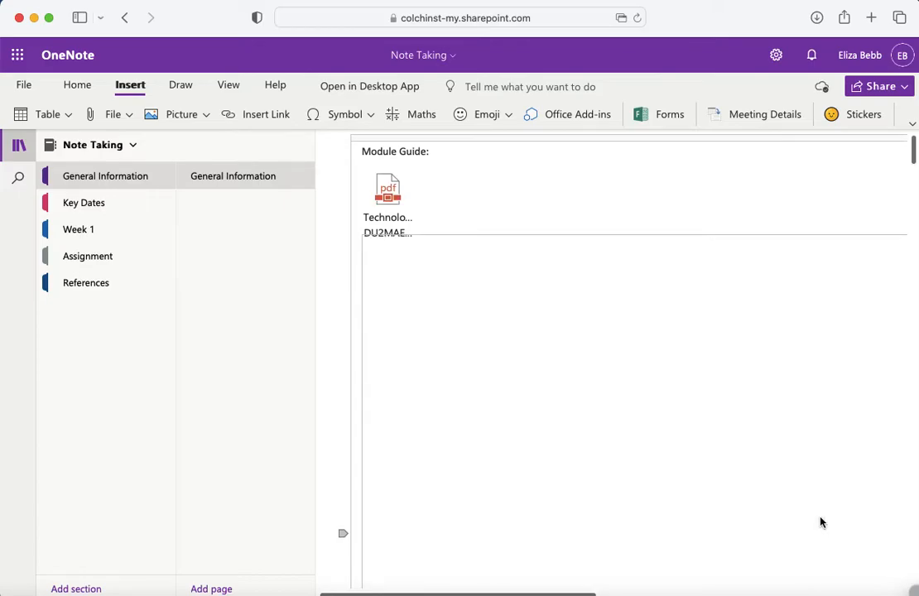
- Look through the inserted module guide printout, from its cover page to the assessment submission and feedback dates
scroll(821, 521, down, 5)
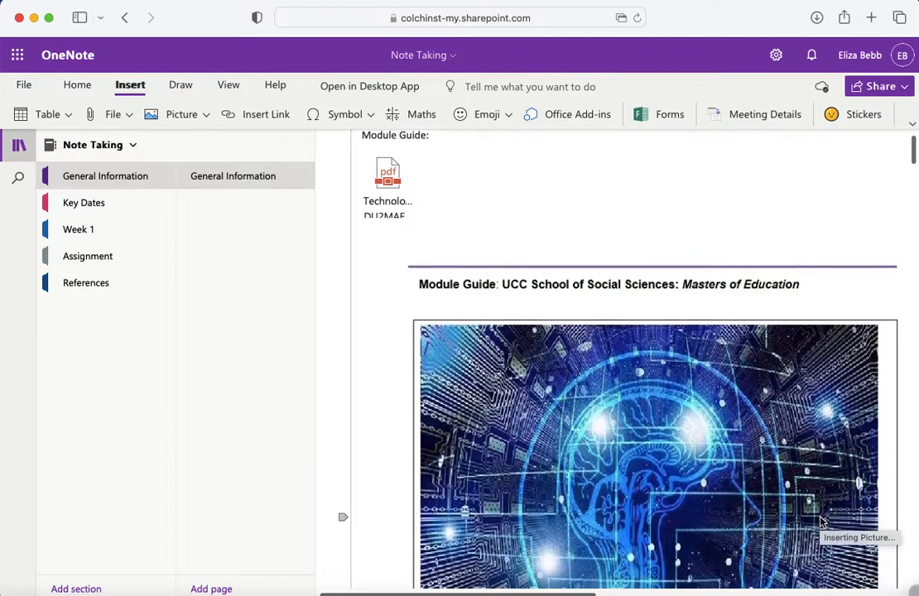
scroll(822, 522, down, 10)
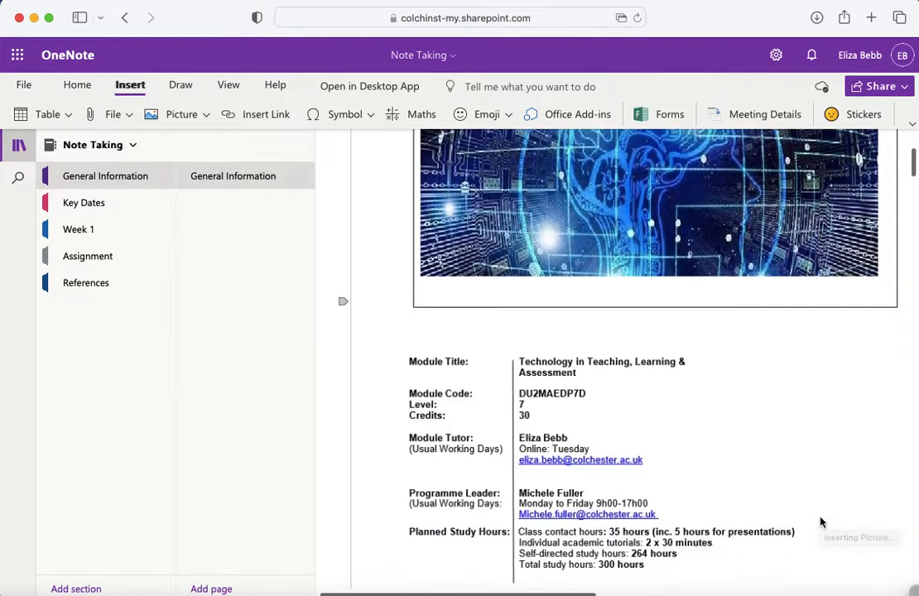
scroll(821, 522, down, 5)
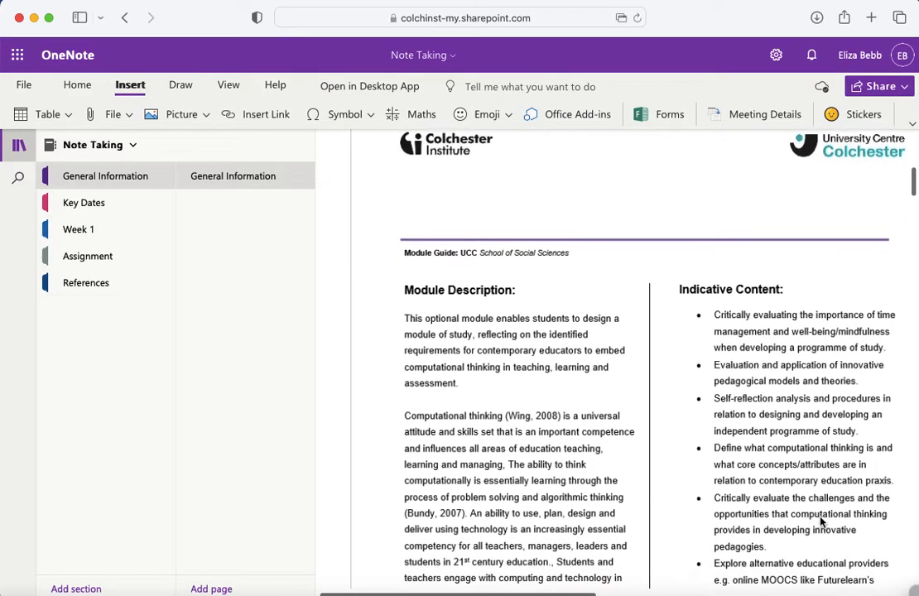
scroll(822, 522, down, 3)
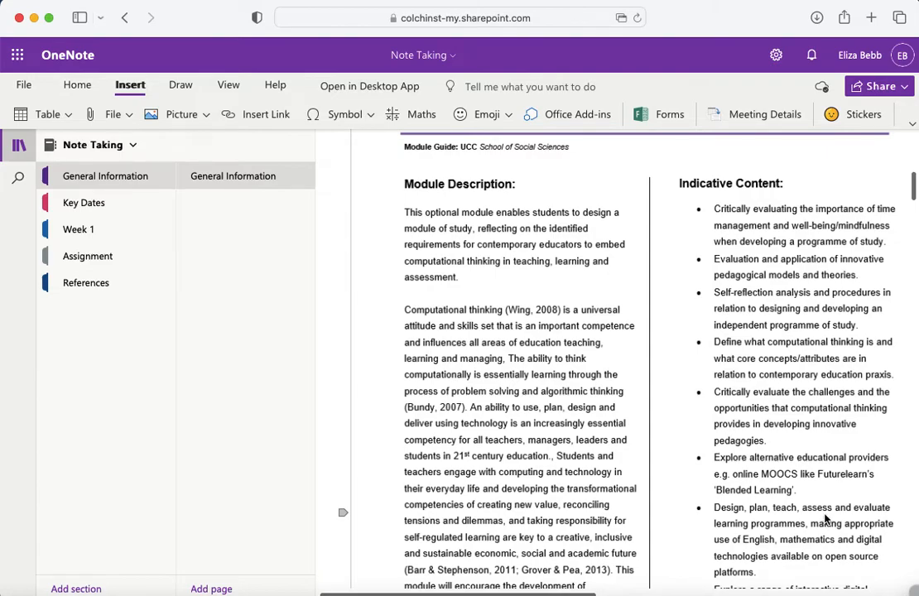
scroll(825, 519, right, 2)
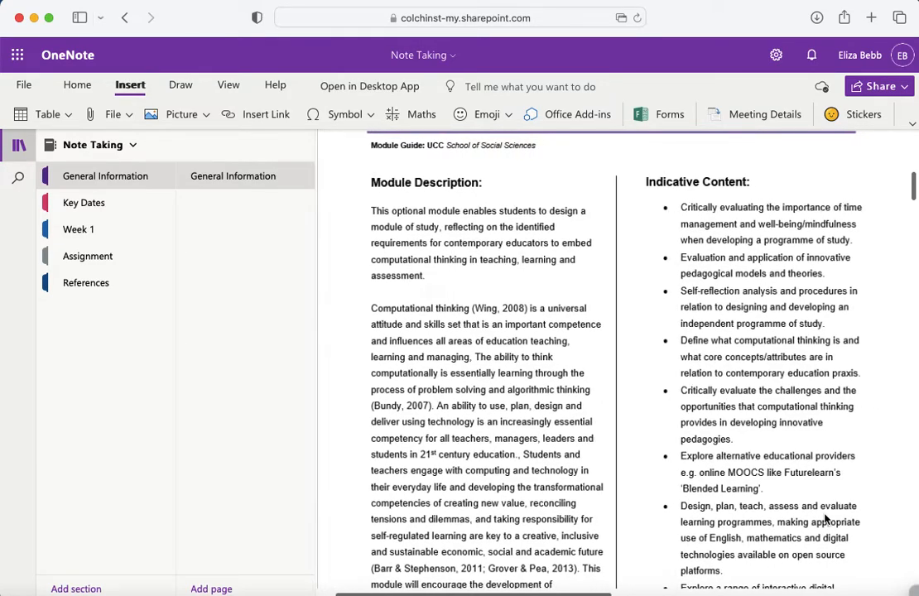
scroll(825, 519, right, 2)
scroll(824, 518, left, 2)
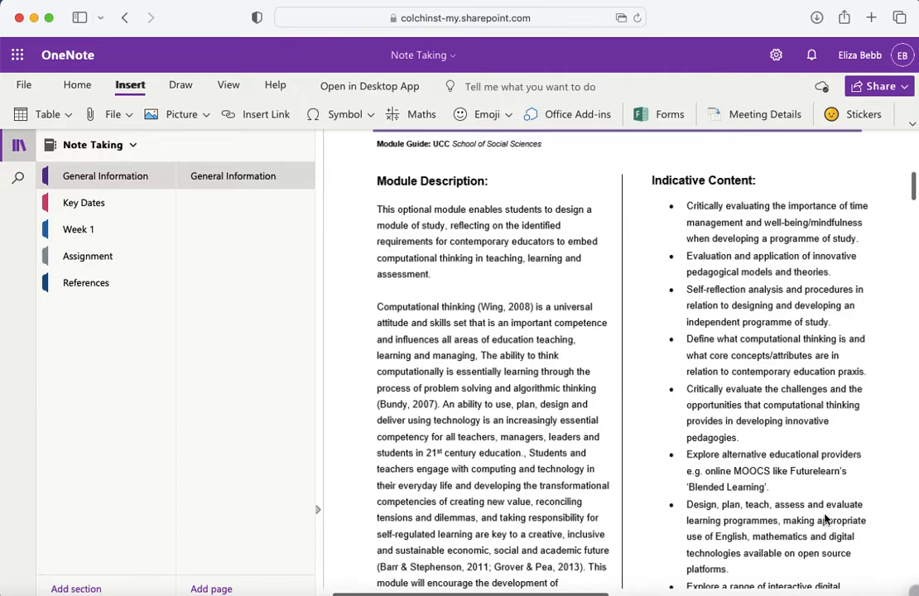
scroll(824, 518, up, 10)
scroll(824, 519, down, 12)
scroll(825, 518, up, 15)
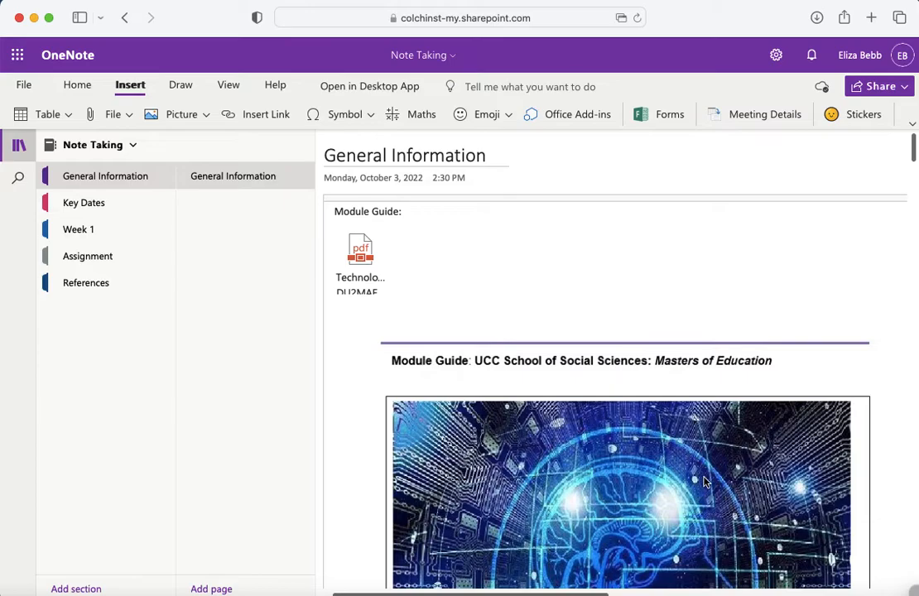
scroll(623, 347, down, 5)
scroll(623, 348, down, 20)
scroll(622, 347, down, 20)
scroll(623, 348, up, 4)
scroll(622, 347, down, 6)
scroll(623, 348, down, 20)
scroll(623, 348, down, 10)
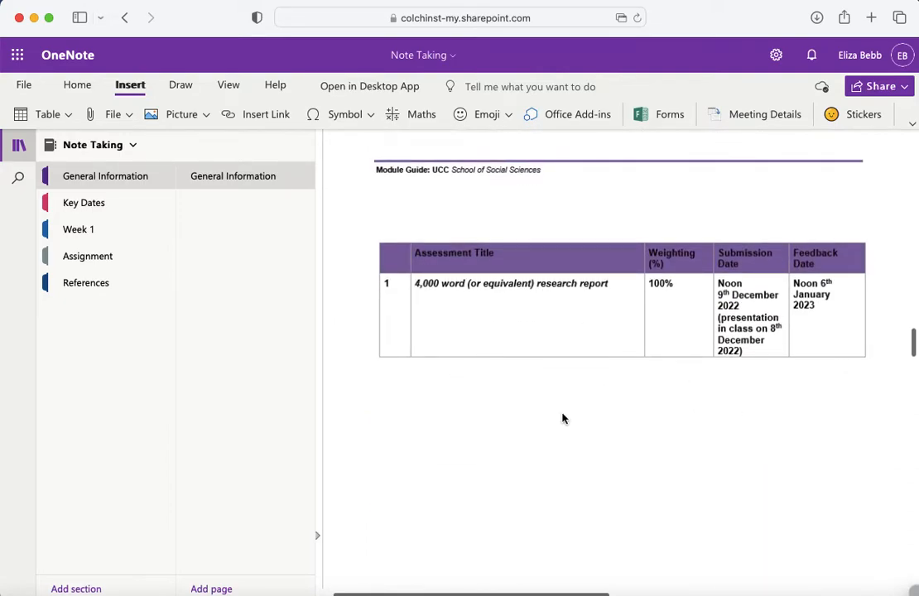
- Tag the "* PUT IN CALENDAR" line in the Key Dates section as To Do
click(107, 205)
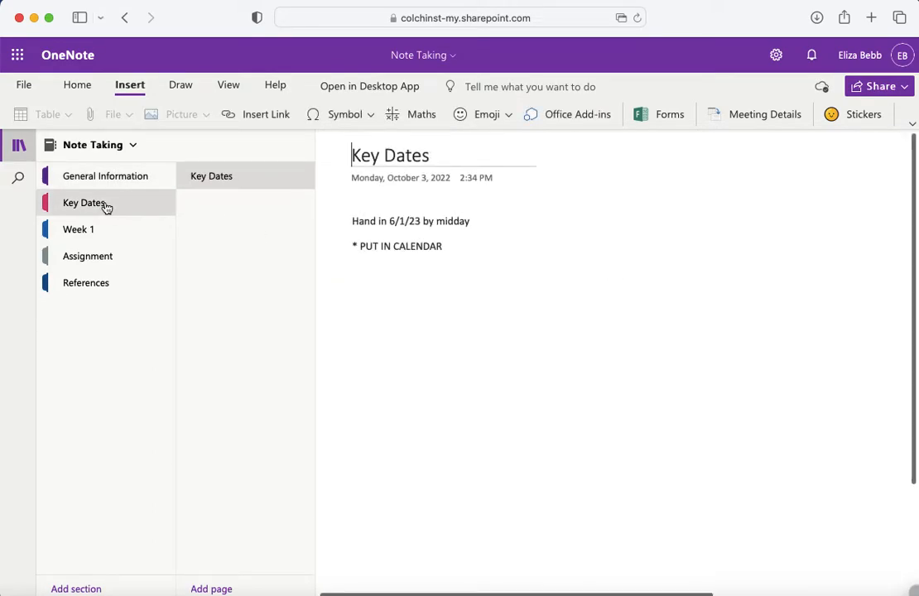
click(359, 246)
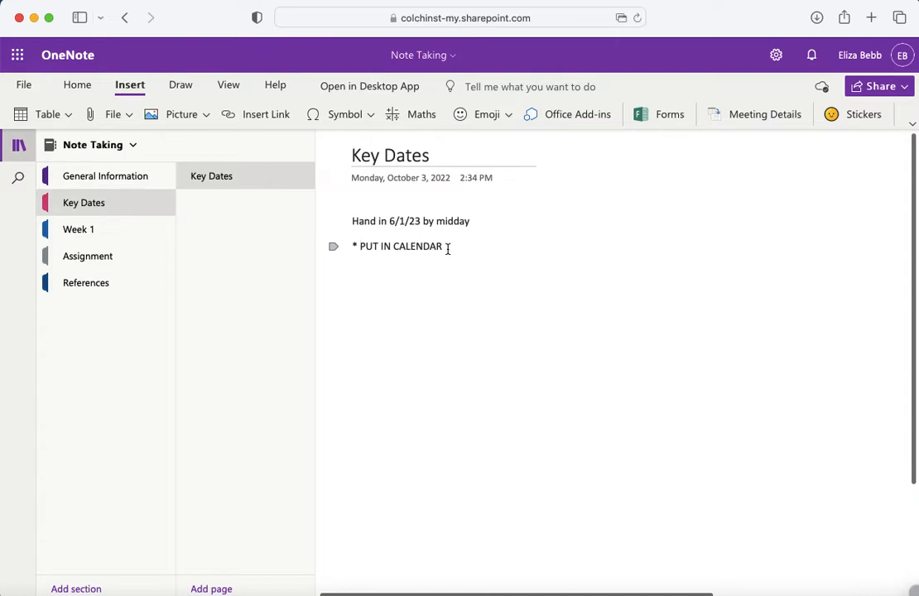
click(84, 91)
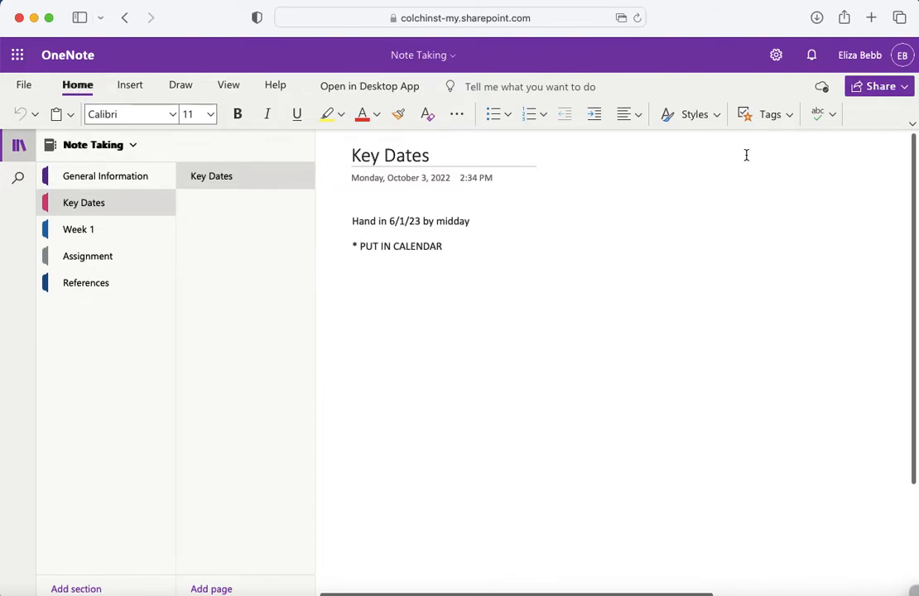
click(789, 116)
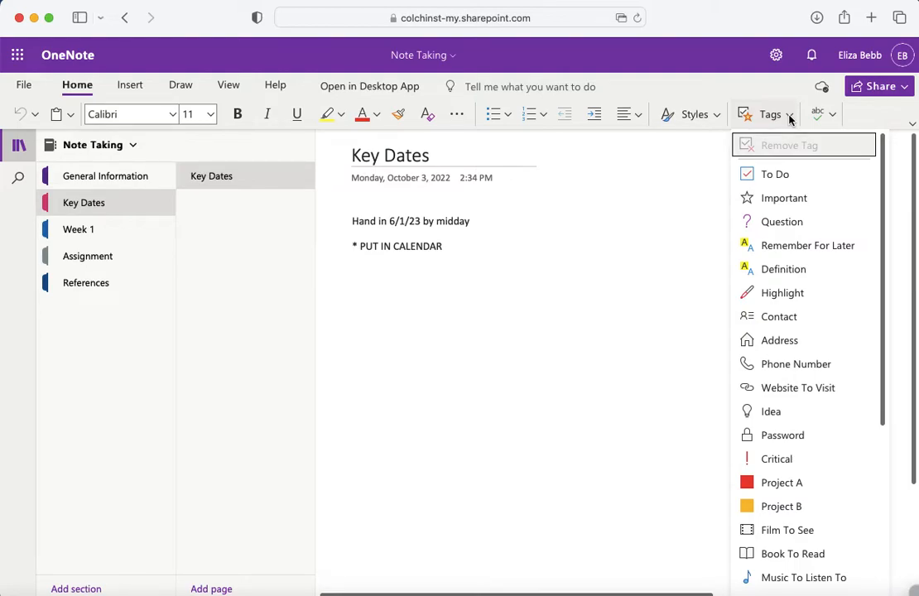
click(777, 177)
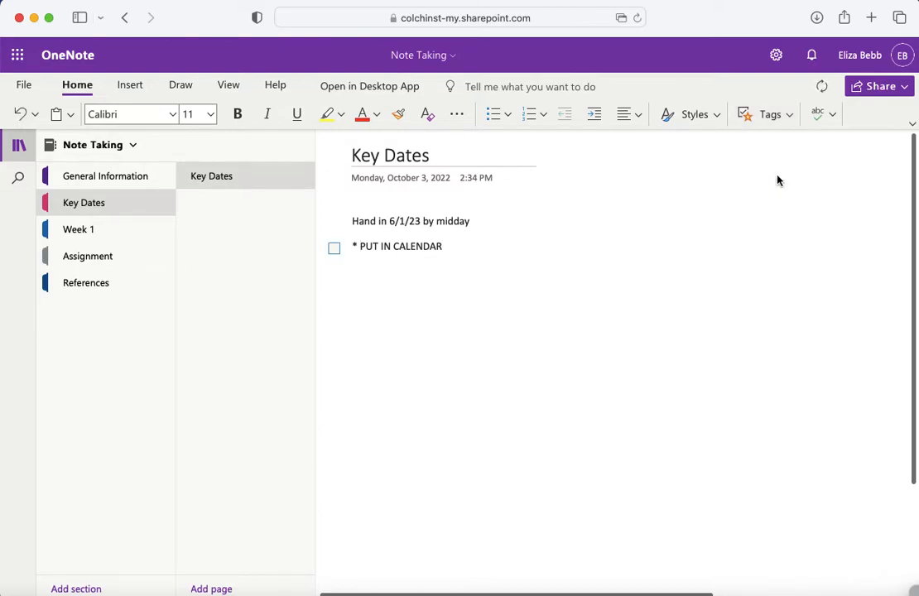
click(334, 250)
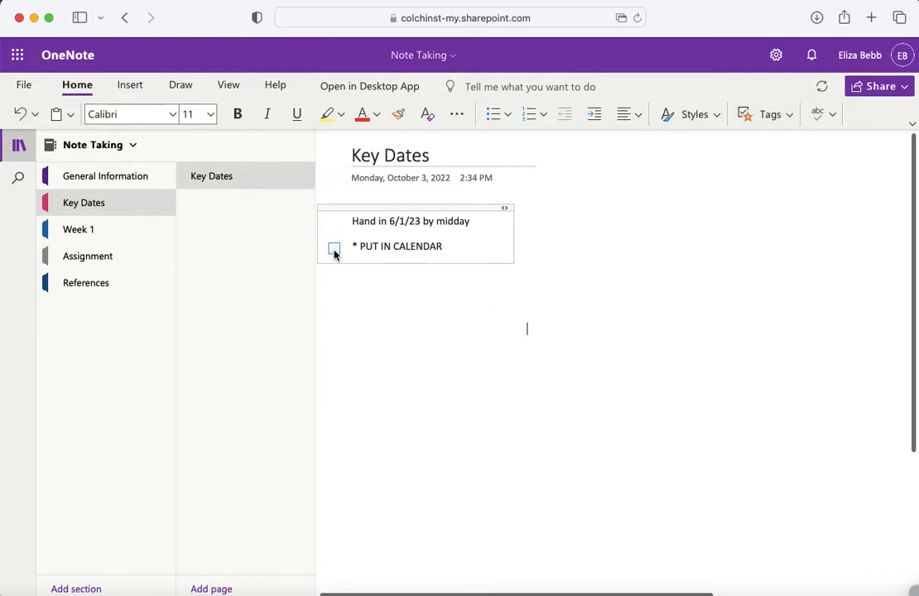
click(335, 251)
- Add a "Put in calendar" line tagged Important below the to-do item, and mark the "* PUT IN CALENDAR" item as done
click(458, 260)
key(Return)
key(Return)
text(Put in )
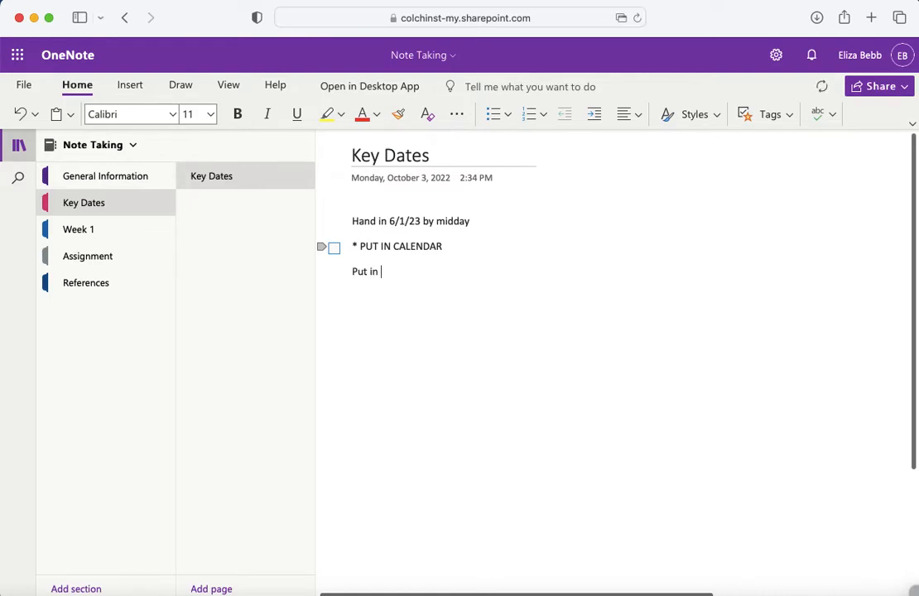
text(calendar)
click(780, 116)
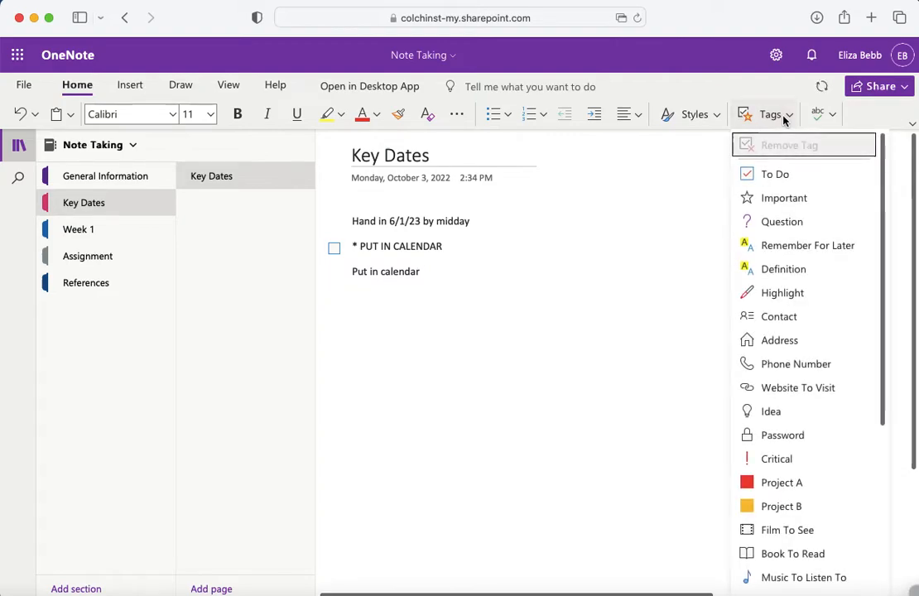
click(781, 200)
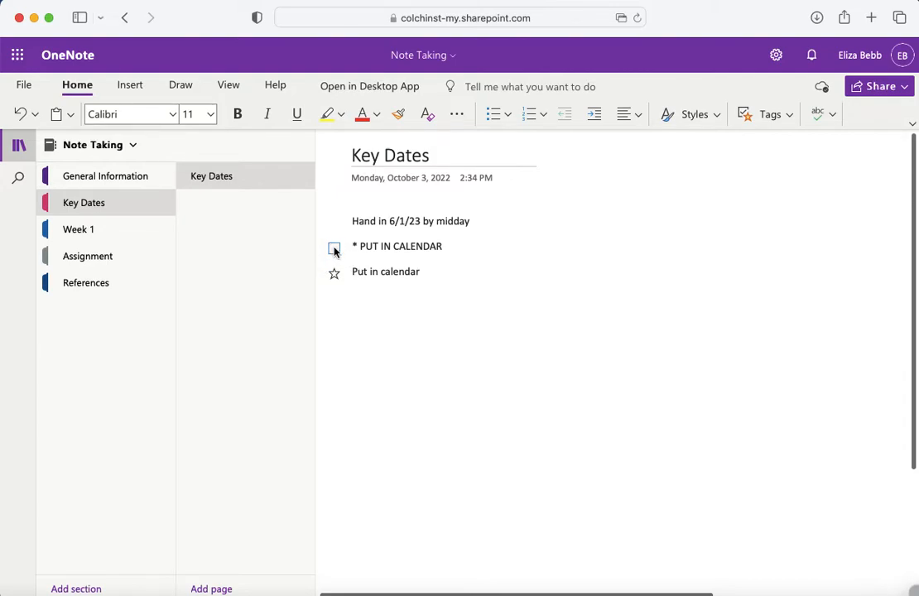
click(334, 249)
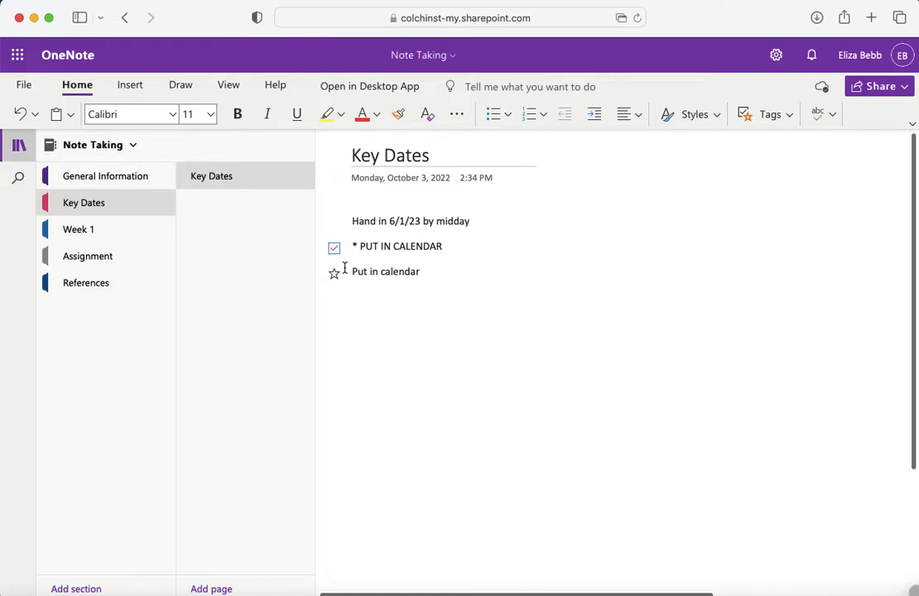
- Apply the Heading 1 style to "Pre-lecture reading:" on the Notes page of the Week 1 section
click(110, 239)
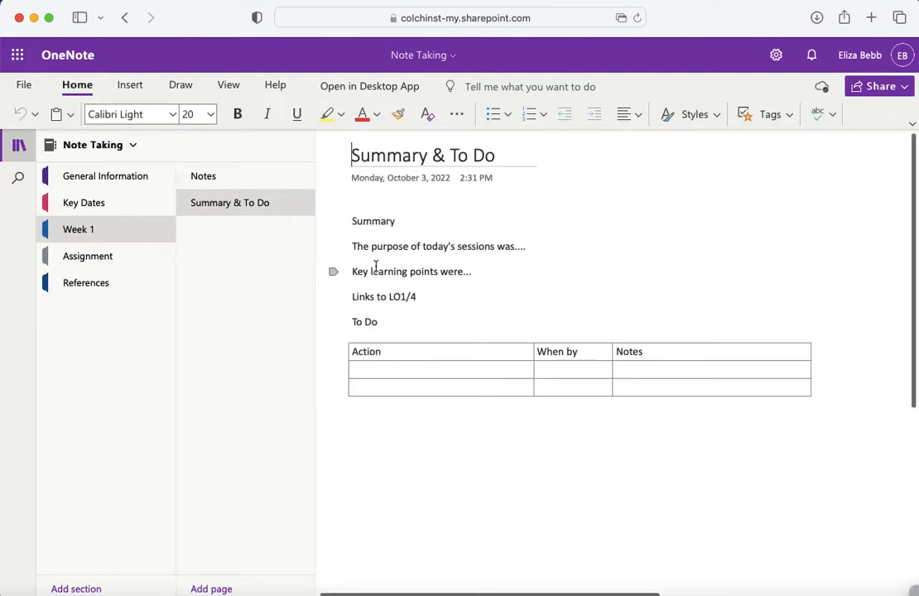
scroll(375, 266, down, 1)
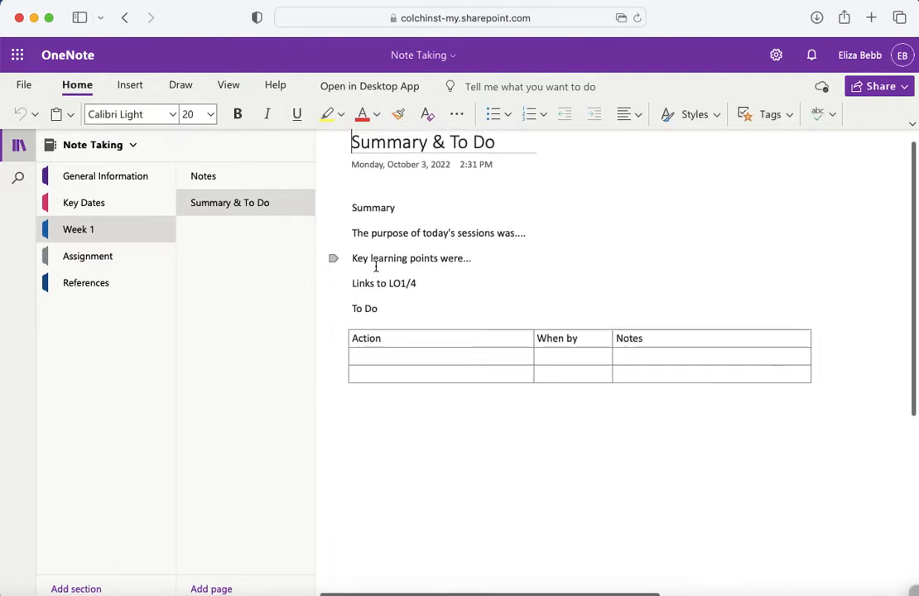
scroll(375, 267, up, 1)
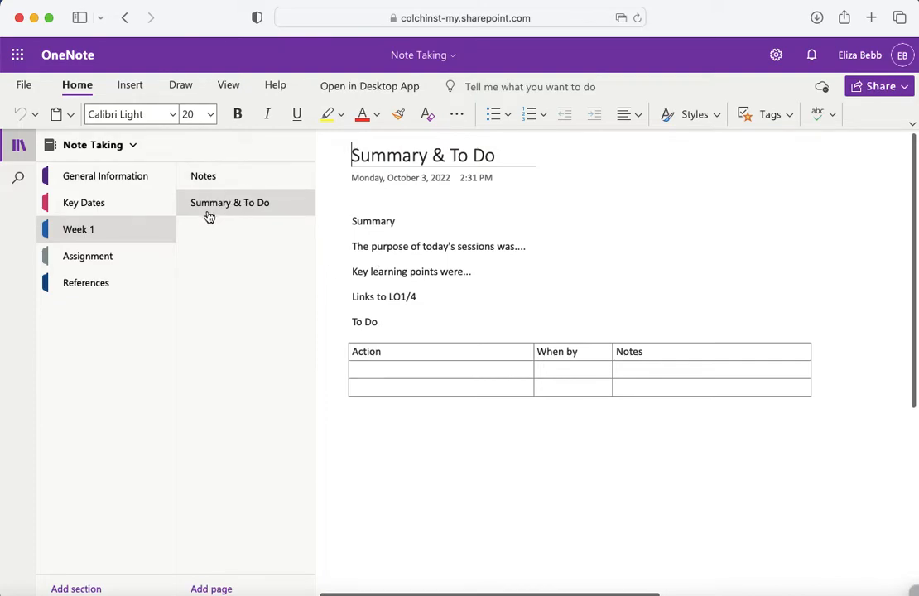
click(215, 181)
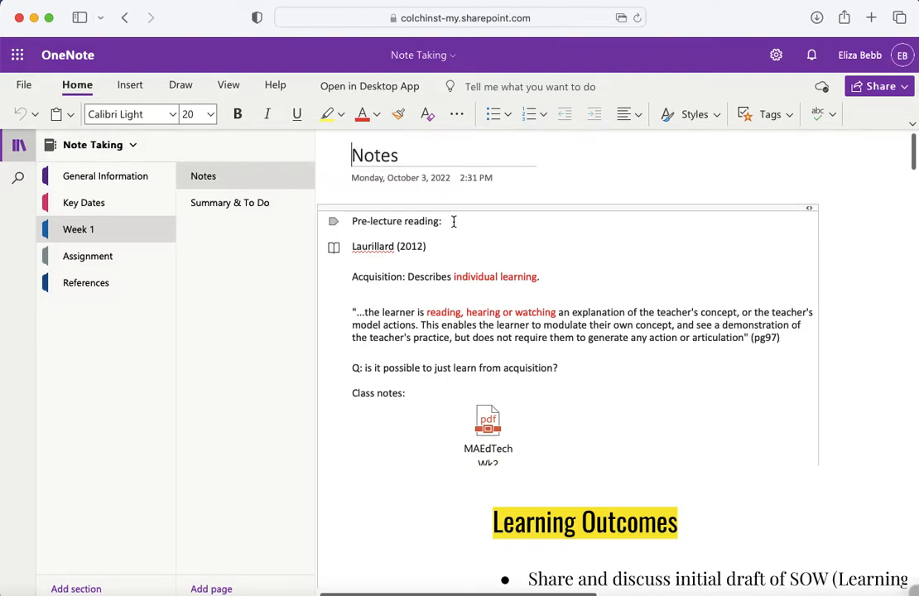
drag(450, 221, 349, 221)
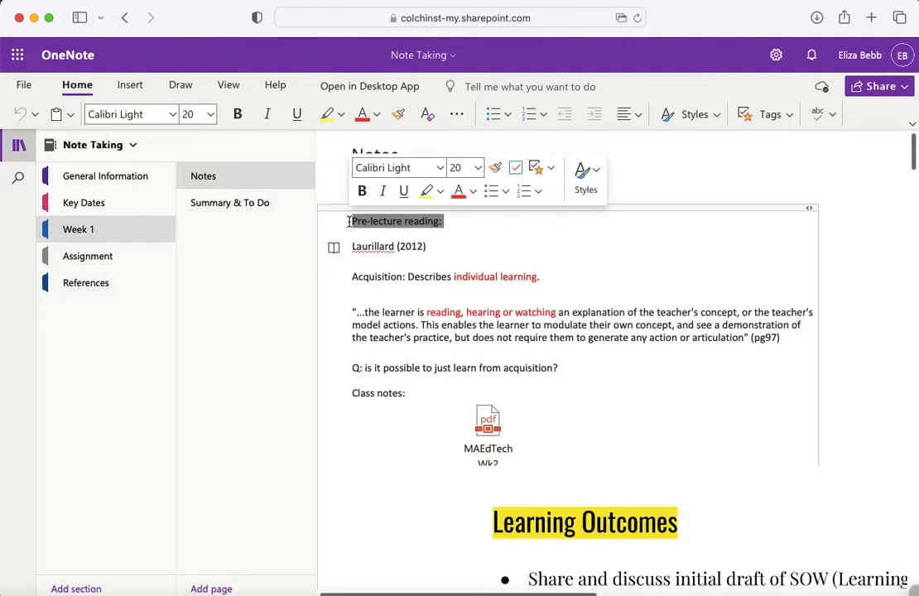
click(587, 172)
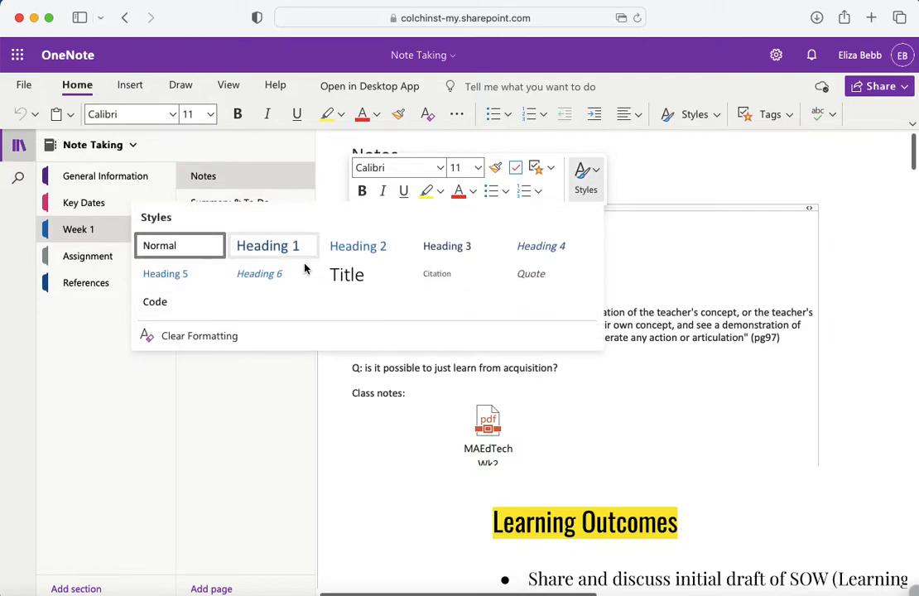
click(278, 255)
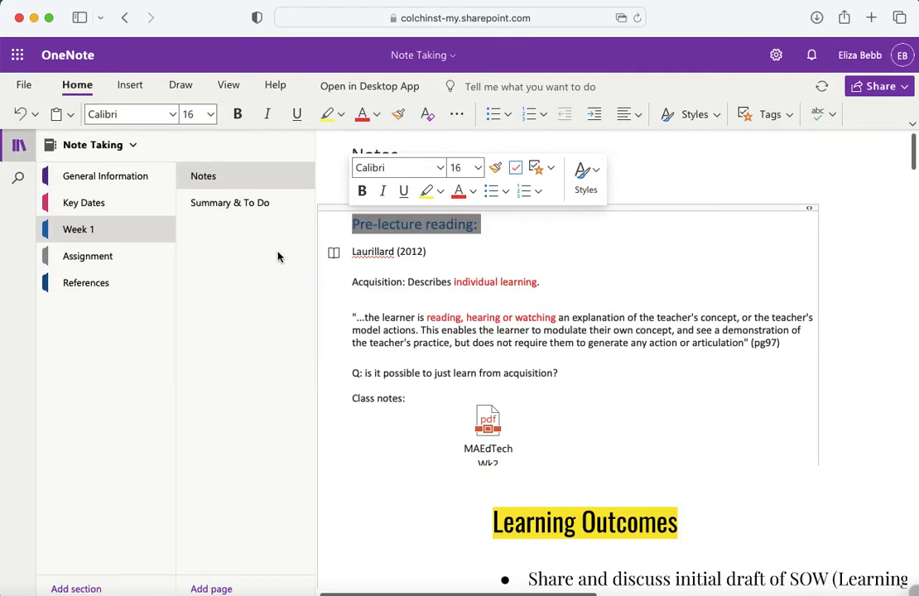
click(544, 228)
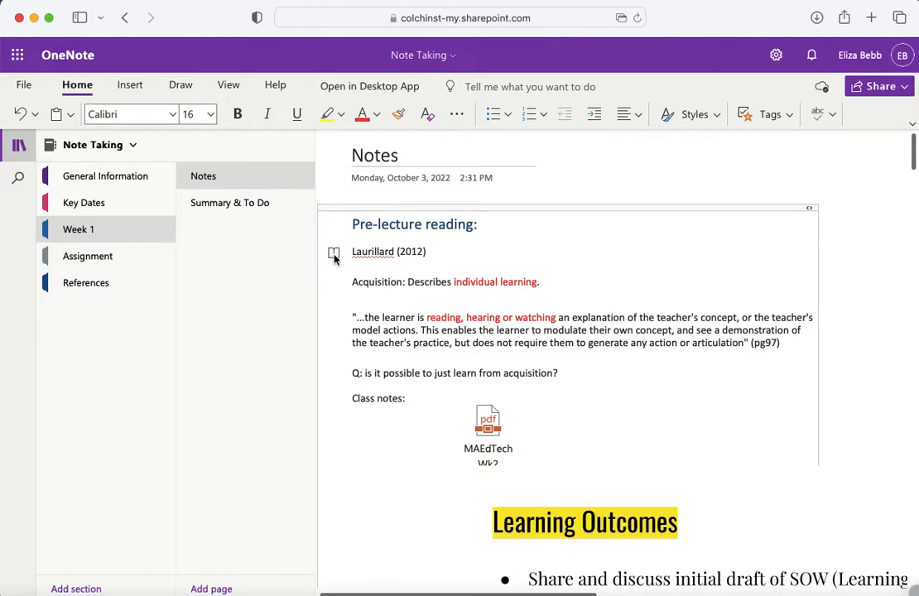
click(779, 116)
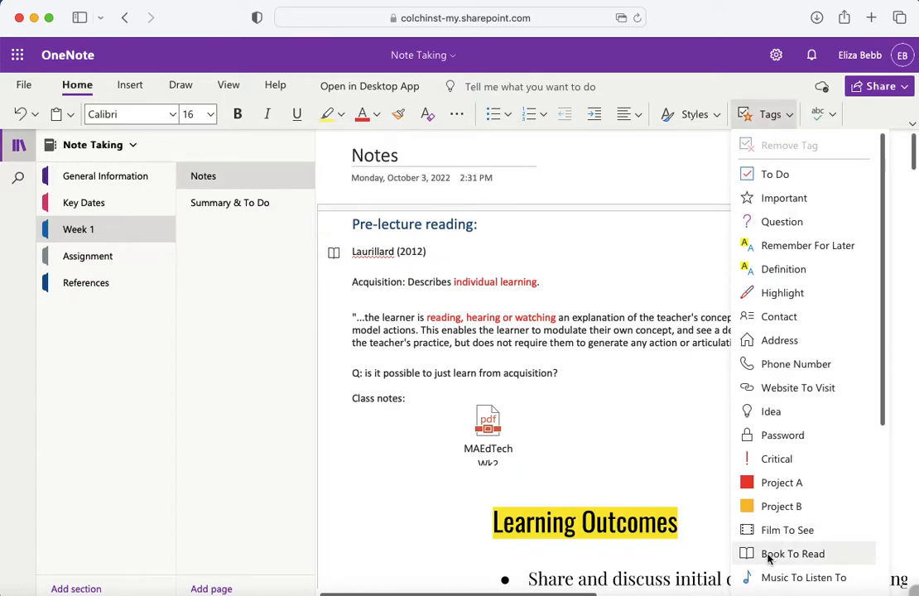
click(548, 262)
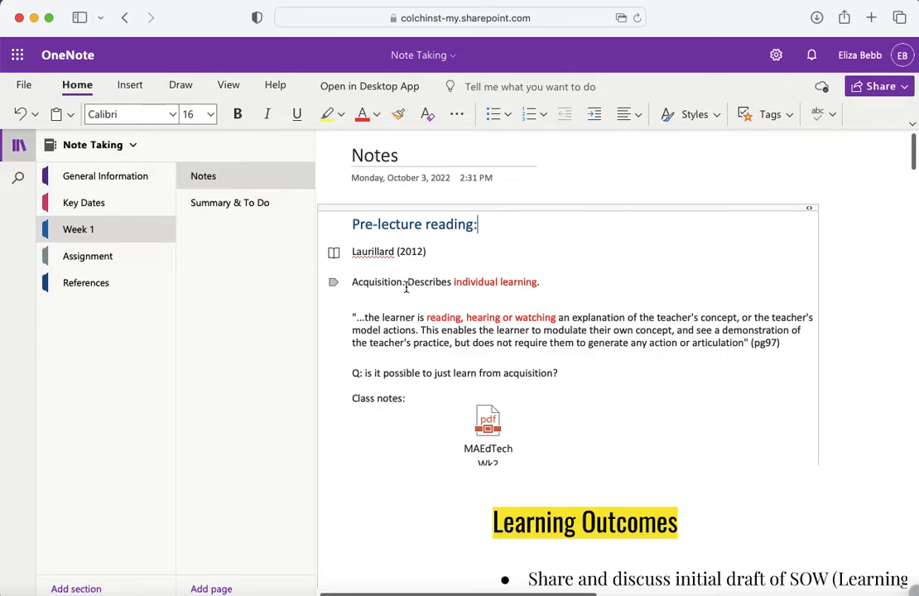
scroll(406, 288, down, 1)
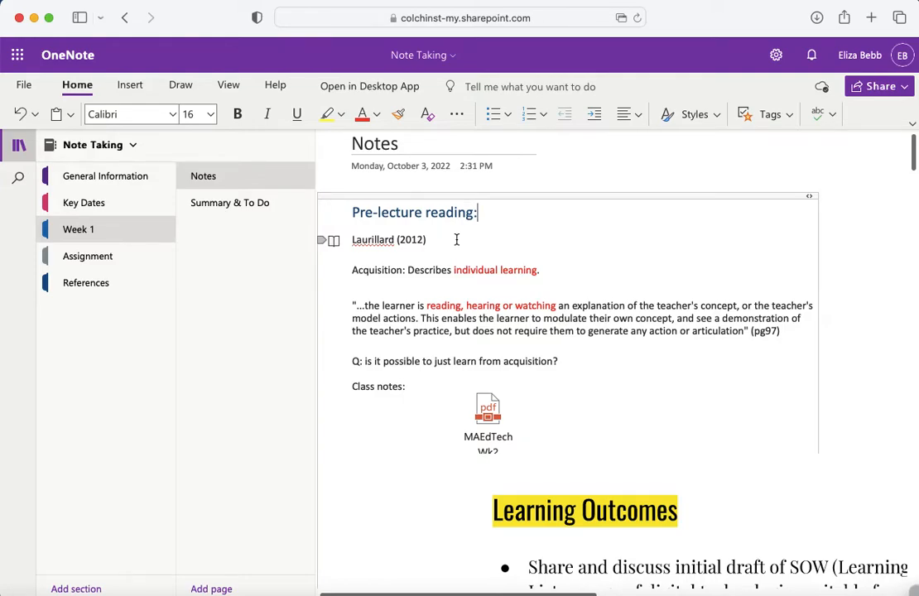
- Highlight the word "explanation" in yellow in the quotation under the pre-lecture reading
scroll(456, 241, down, 1)
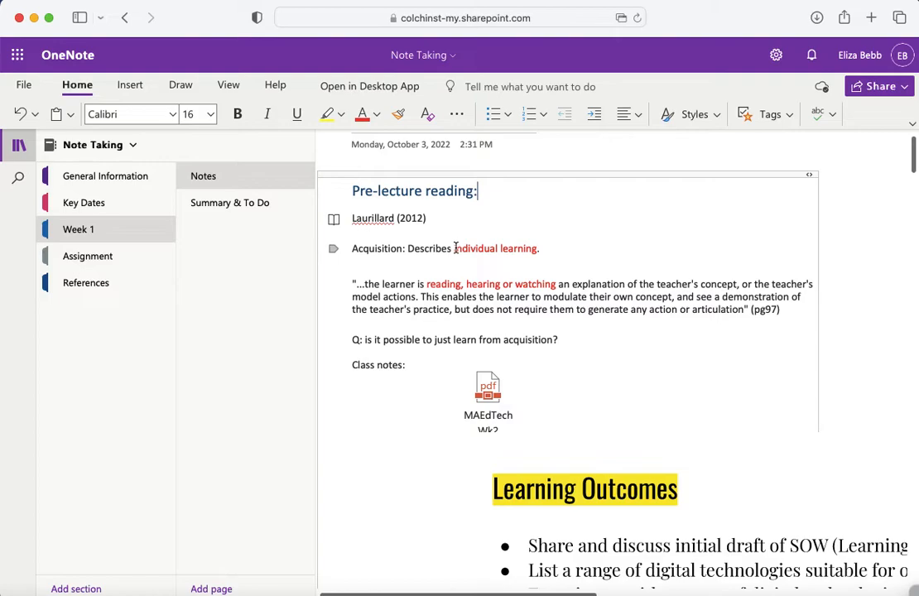
drag(453, 248, 547, 250)
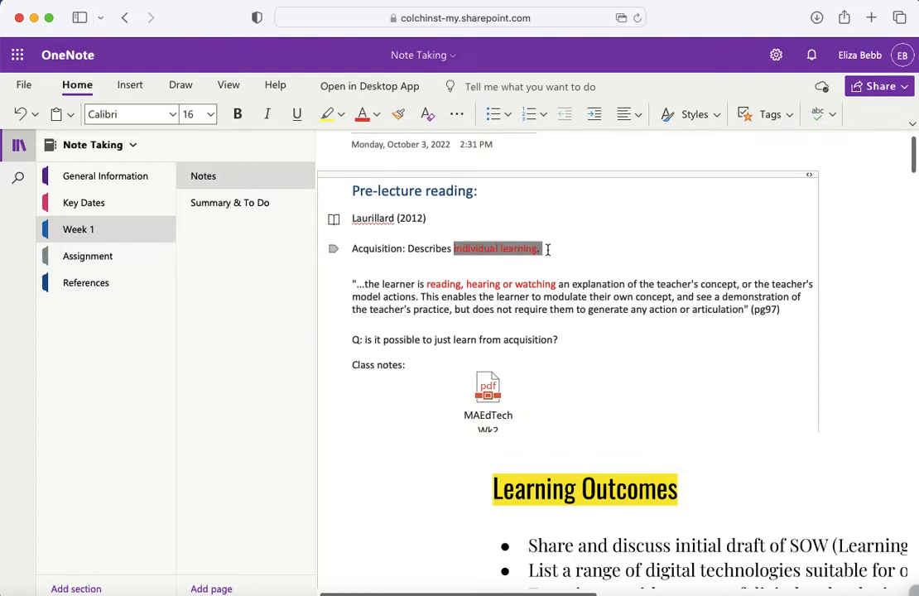
click(582, 254)
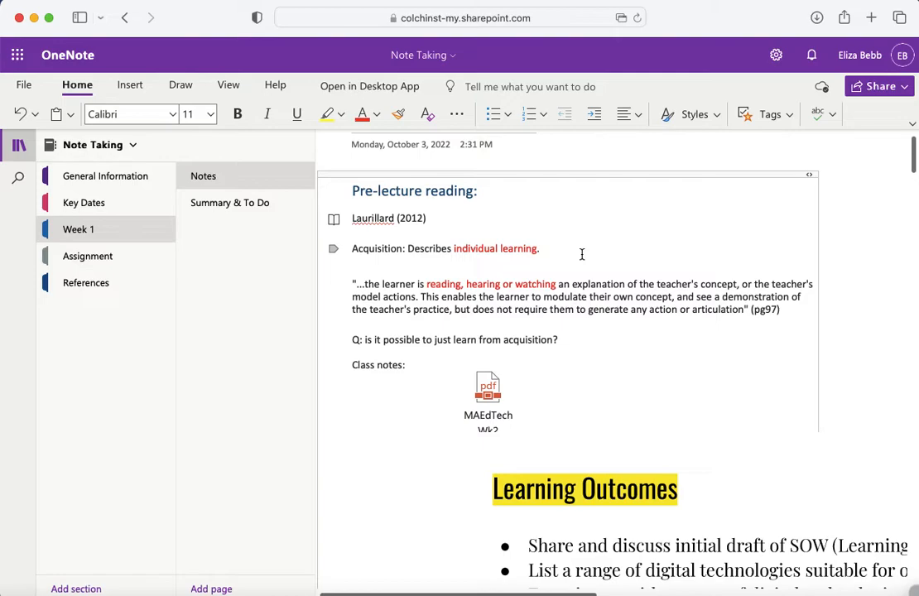
drag(571, 285, 622, 287)
click(328, 114)
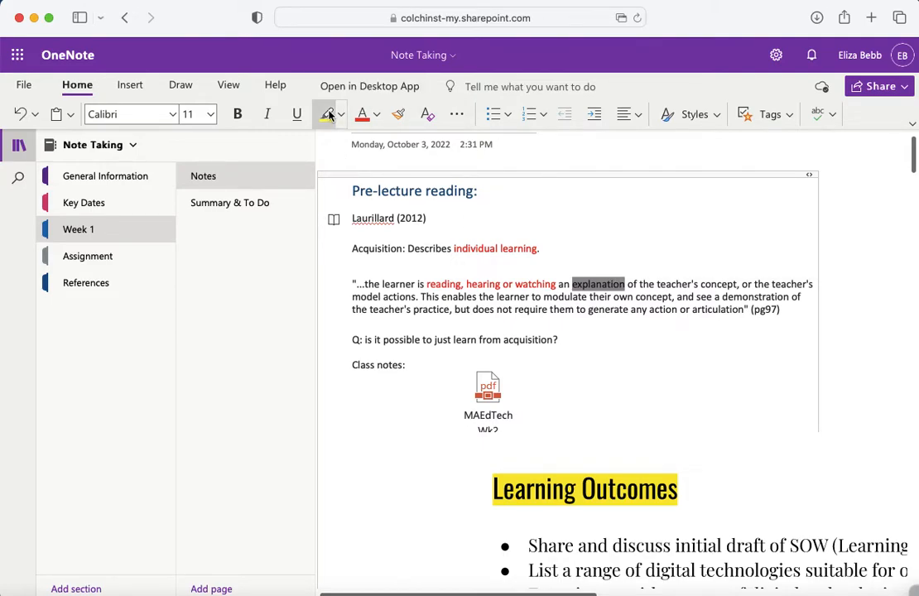
click(643, 309)
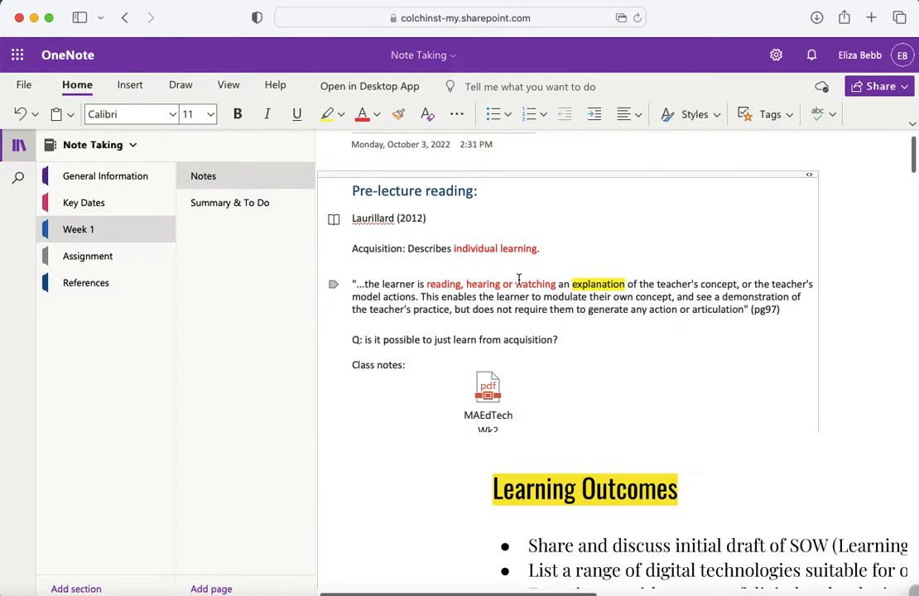
- Tag the line "Q: is it possible to just learn from acquisition?" as Question
click(587, 332)
click(361, 340)
click(789, 116)
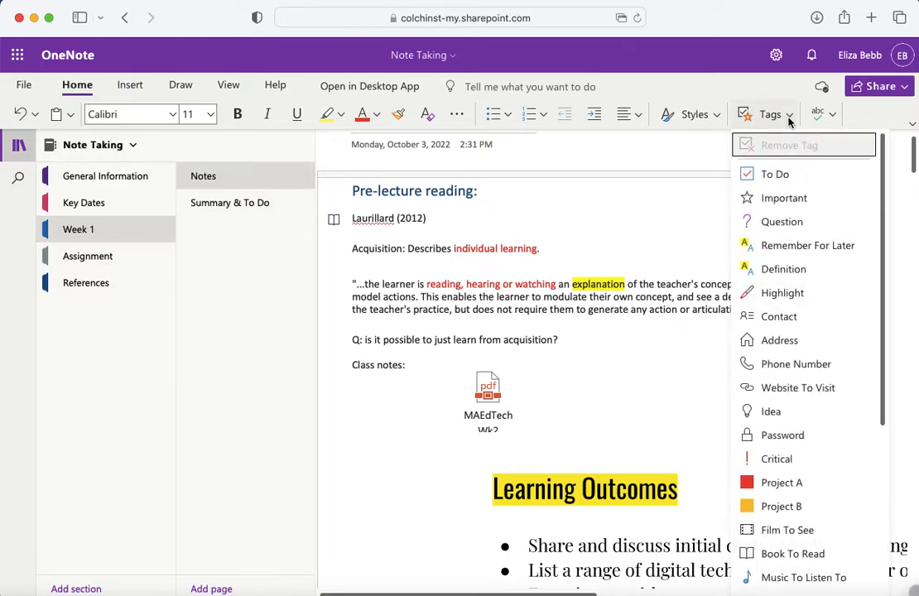
click(781, 222)
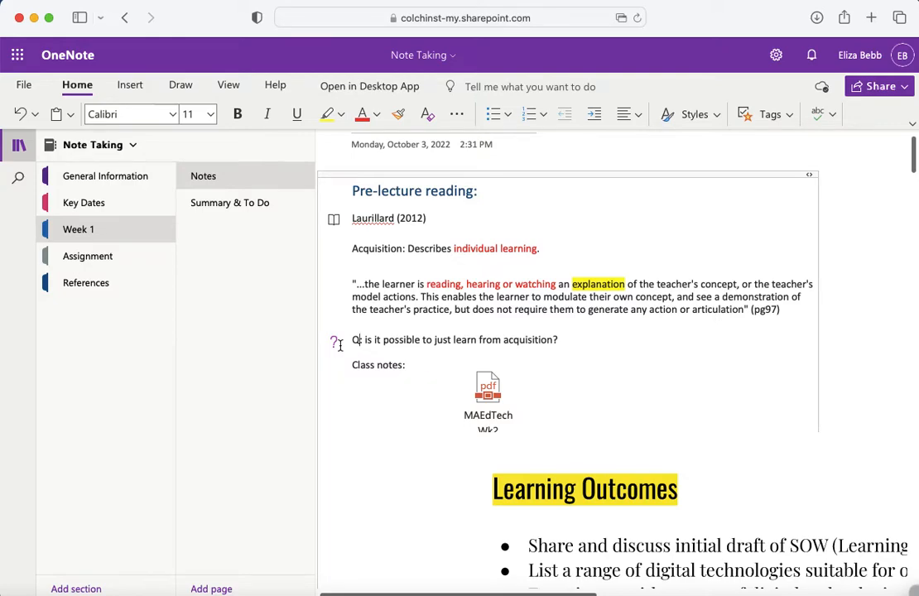
- Apply the Heading 1 style to "Class notes:" below the question line
scroll(339, 345, down, 1)
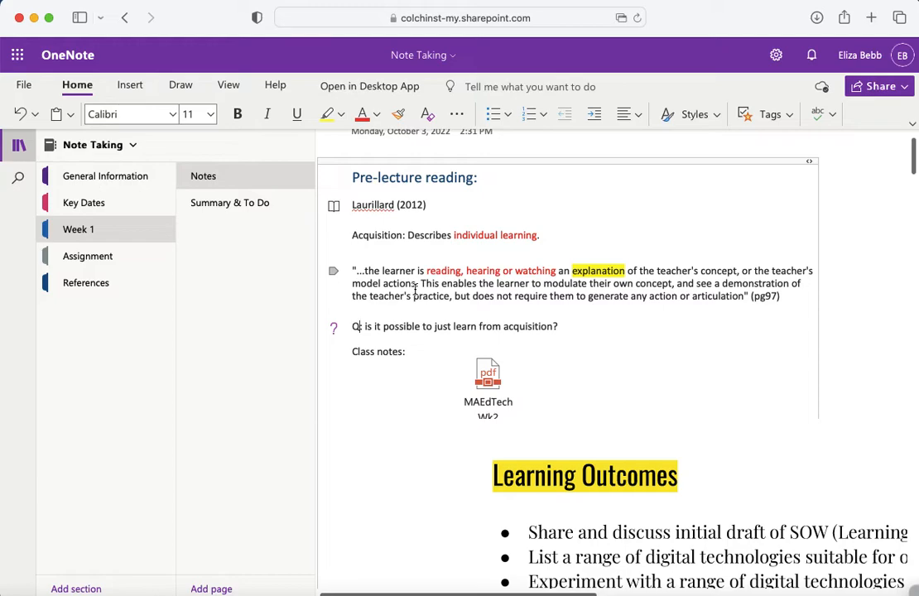
scroll(415, 289, down, 3)
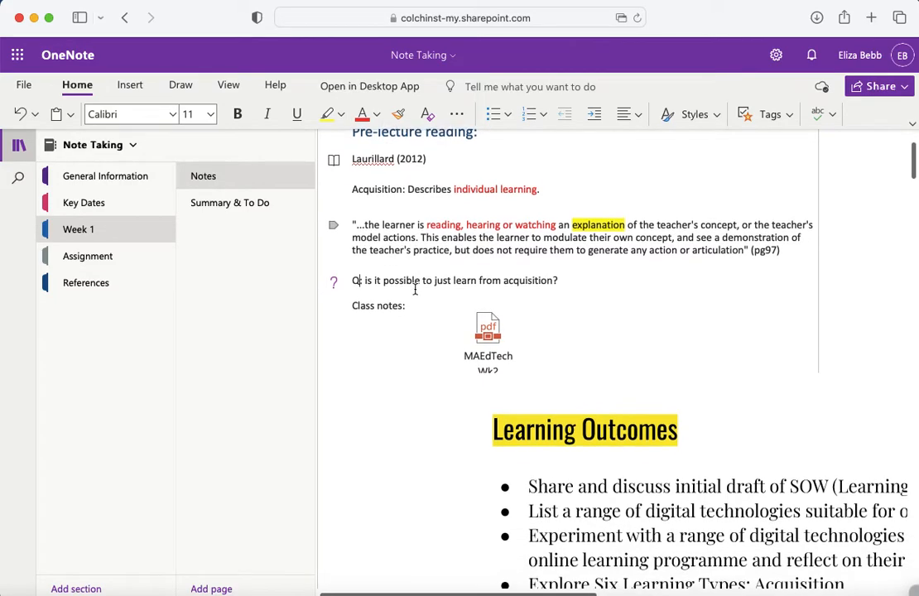
triple_click(370, 303)
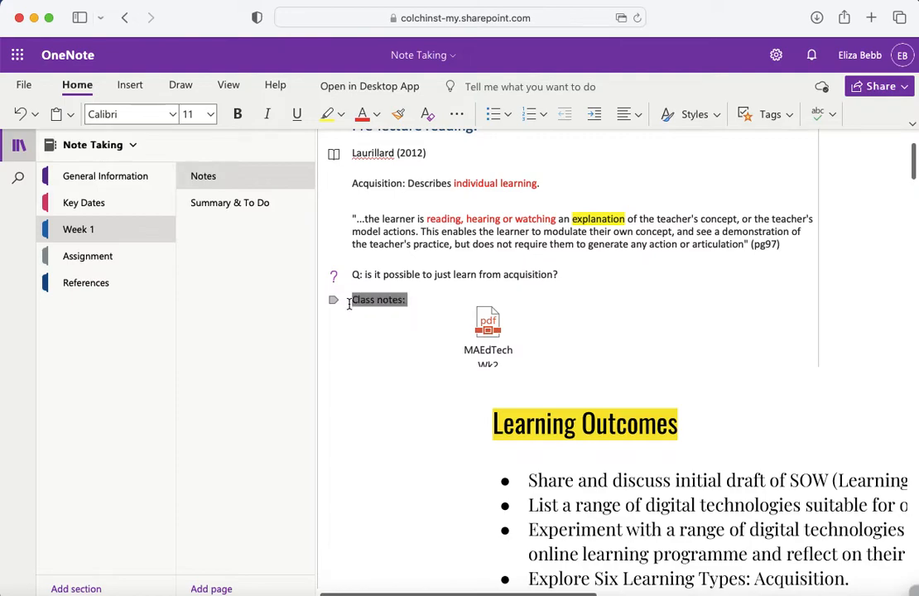
click(593, 259)
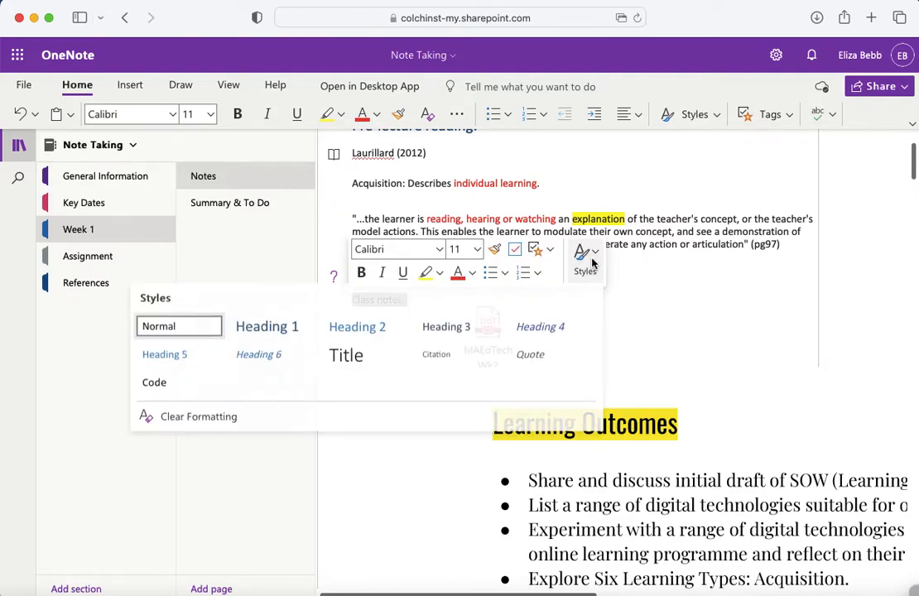
click(256, 334)
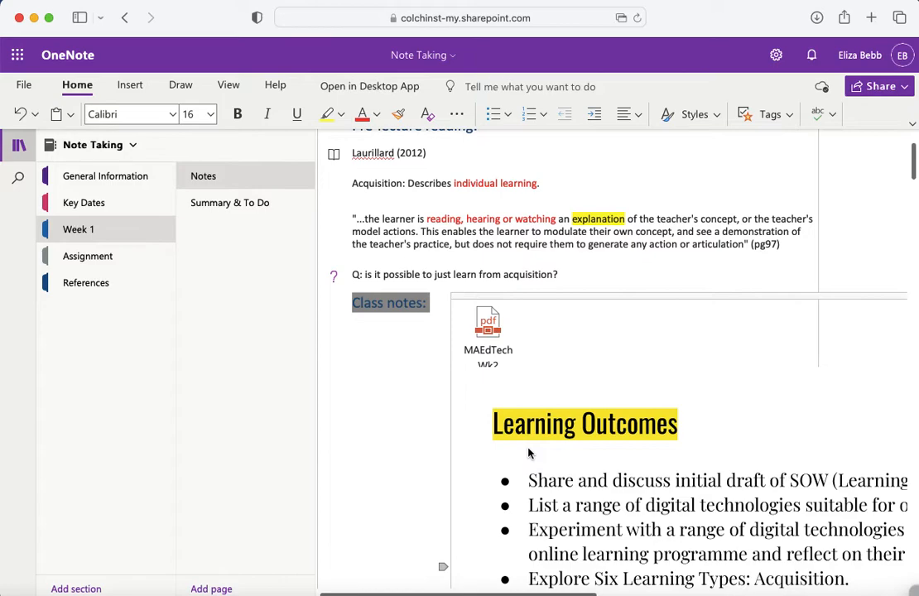
click(138, 87)
click(130, 118)
click(664, 326)
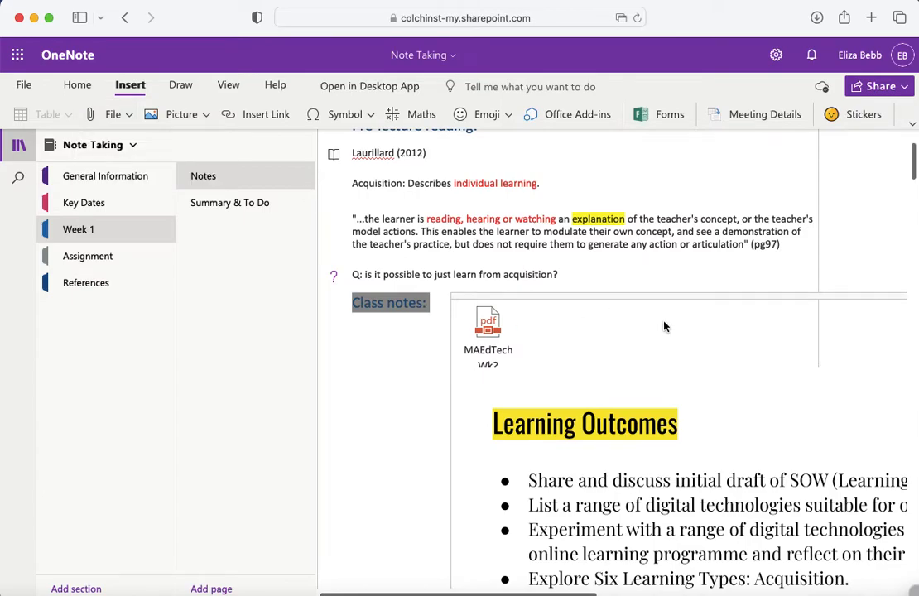
- Add a text note reading "This part is really important" in the blank space beside the Learning Outcomes slide
scroll(664, 327, right, 5)
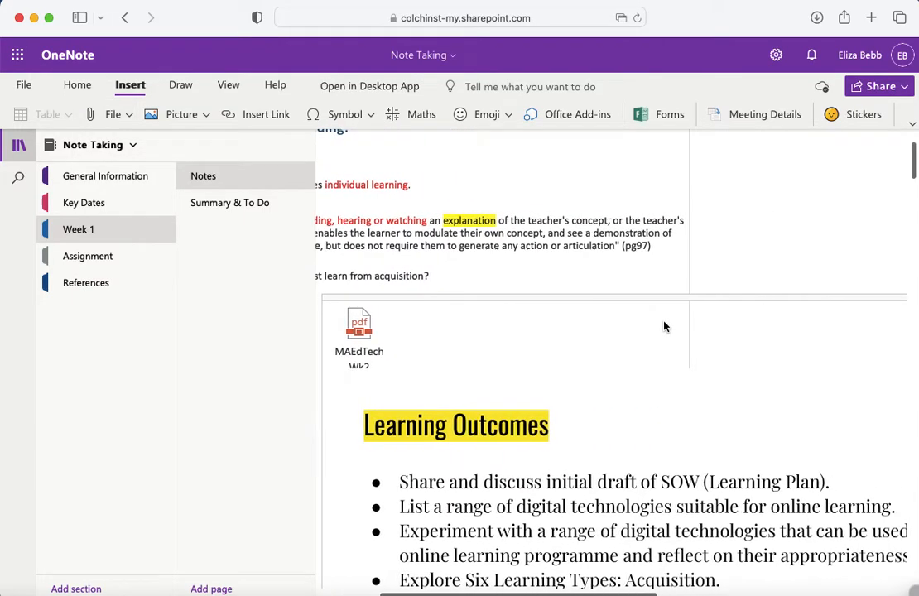
scroll(665, 326, right, 10)
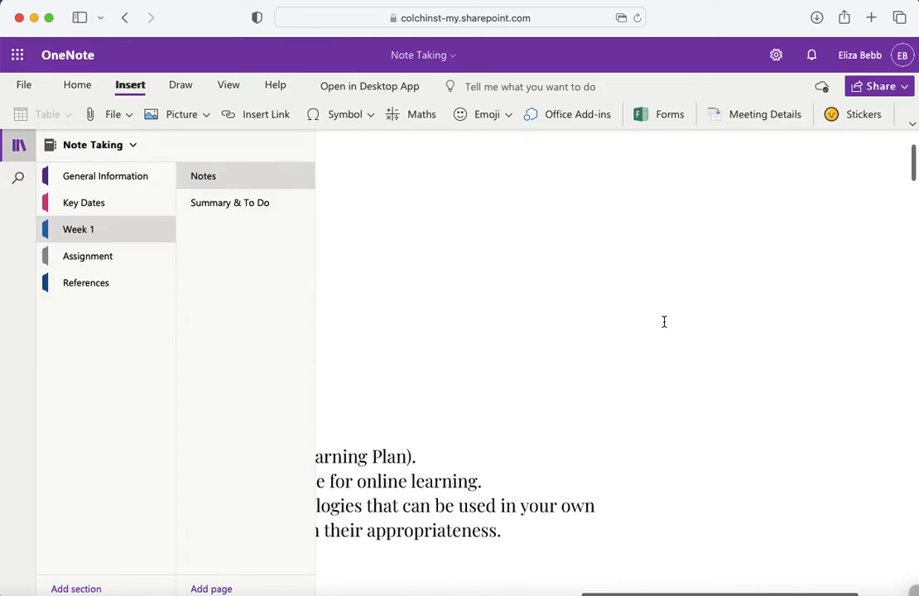
scroll(664, 322, left, 2)
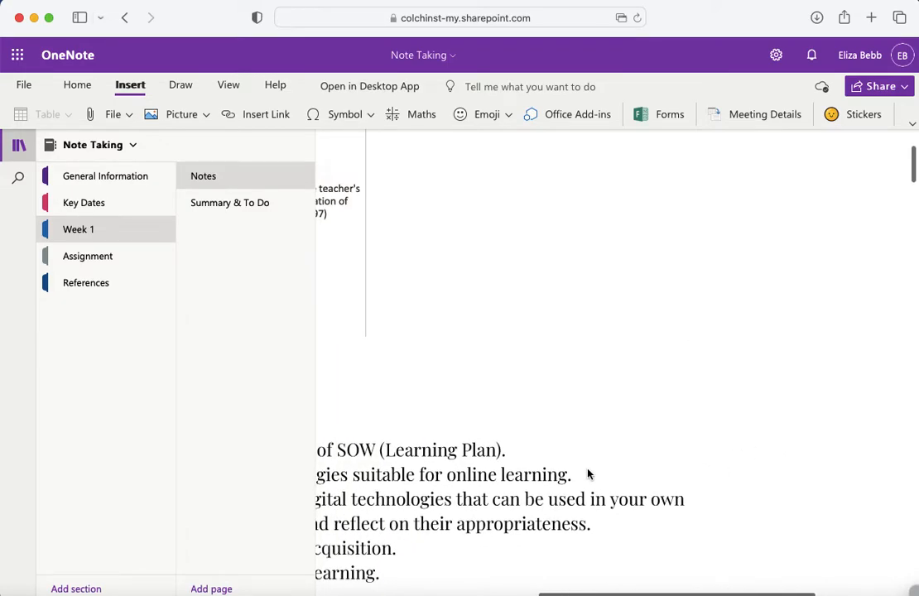
click(751, 469)
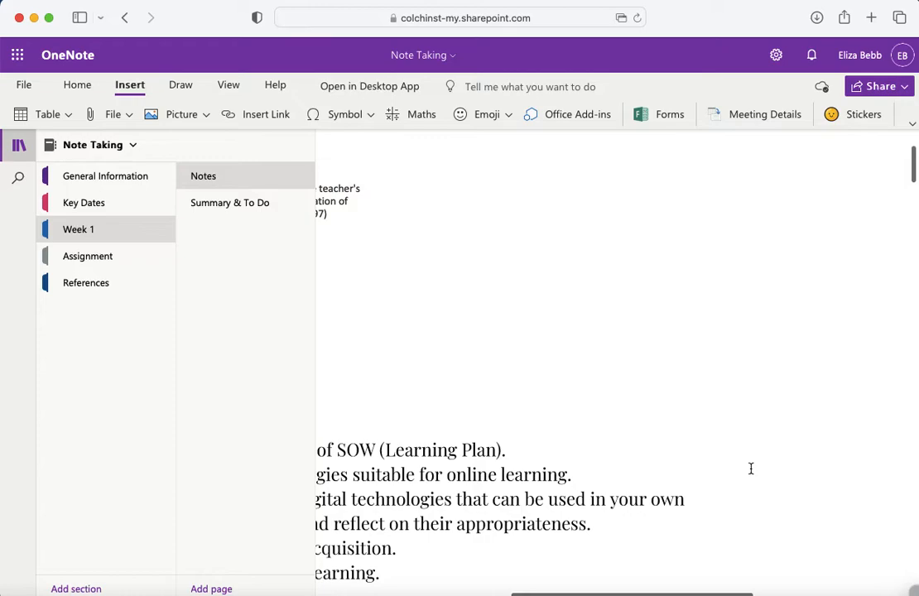
text(This pa)
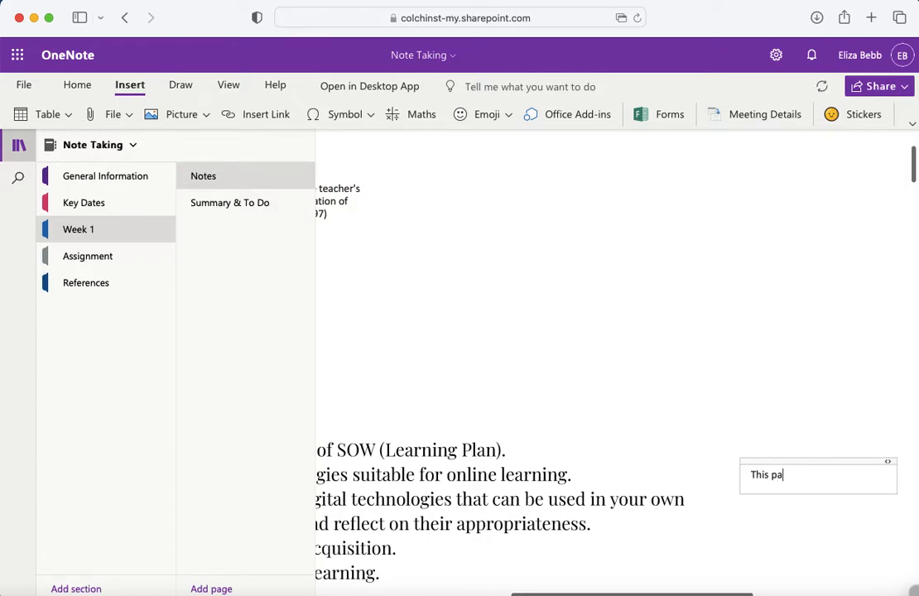
text(rt is really important)
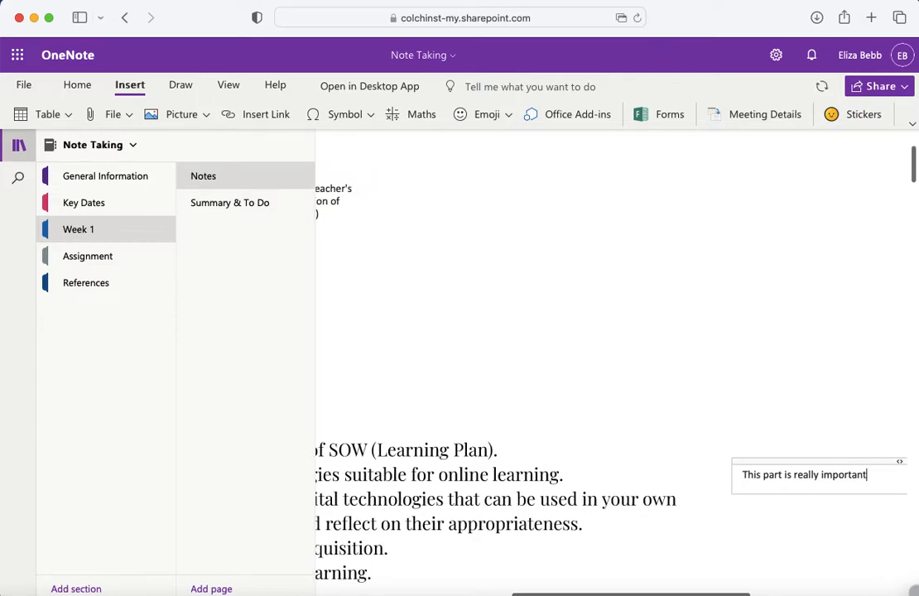
- Mark "Share and discuss initial draft of SOW" and "Acquisition." on the Learning Outcomes slide with the pink highlighter
scroll(748, 544, down, 2)
scroll(683, 533, left, 4)
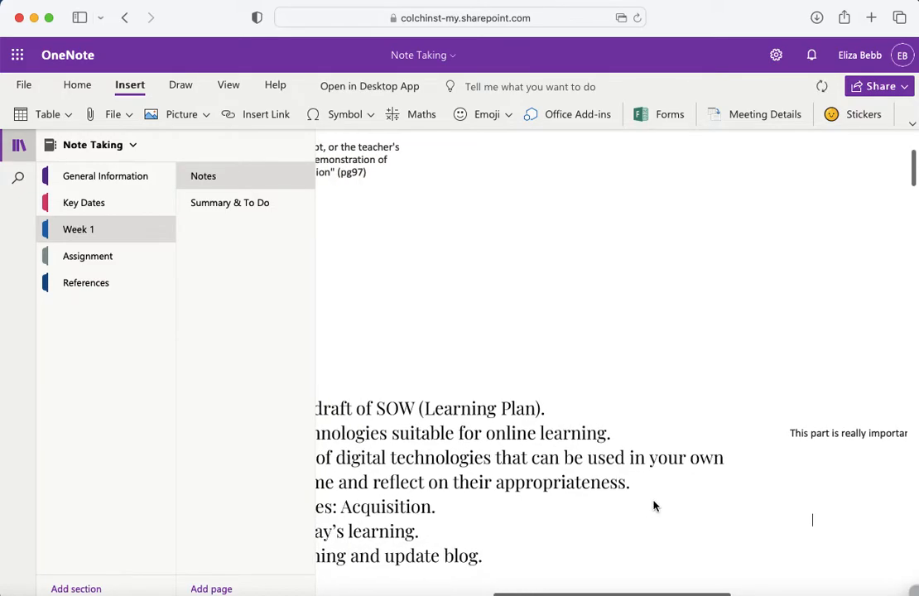
scroll(654, 506, left, 3)
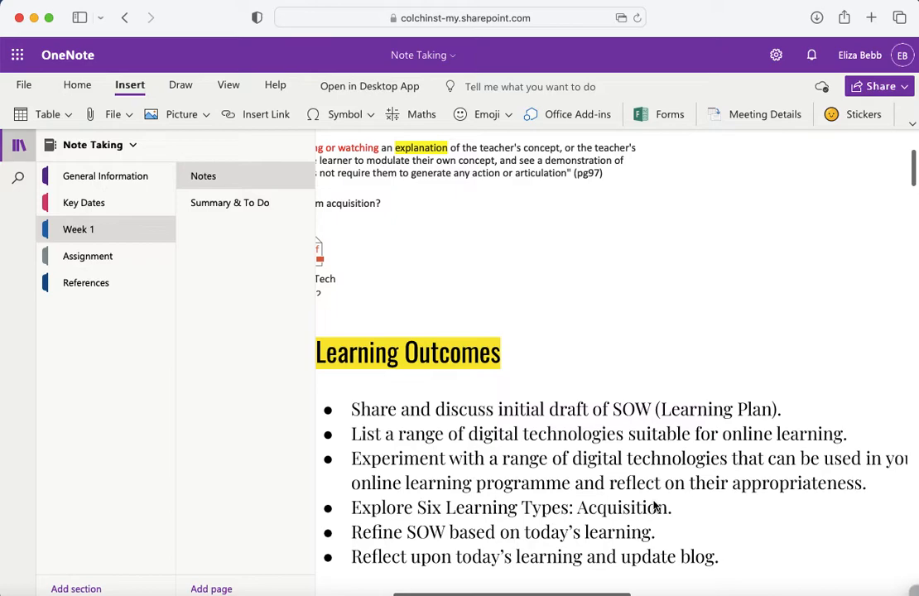
click(182, 86)
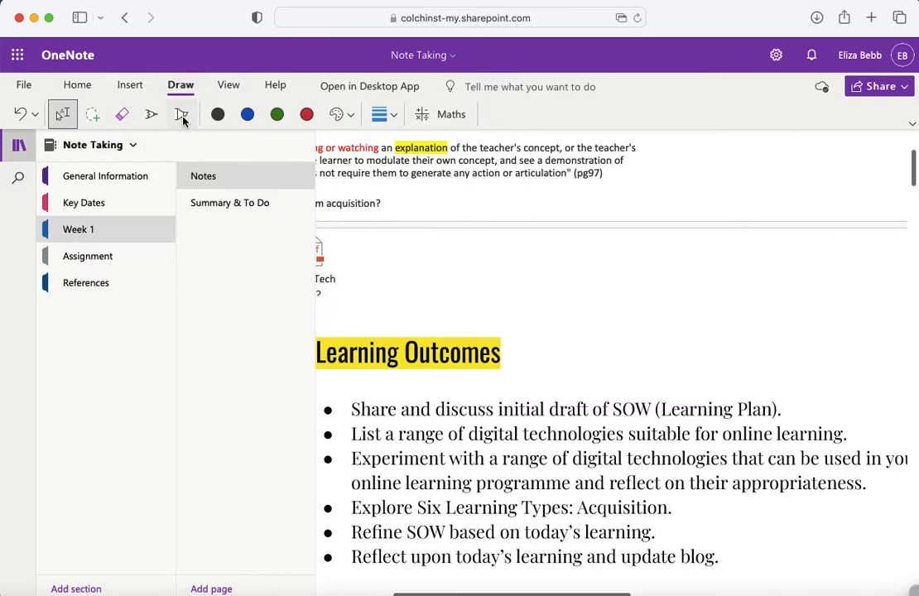
click(182, 116)
click(246, 117)
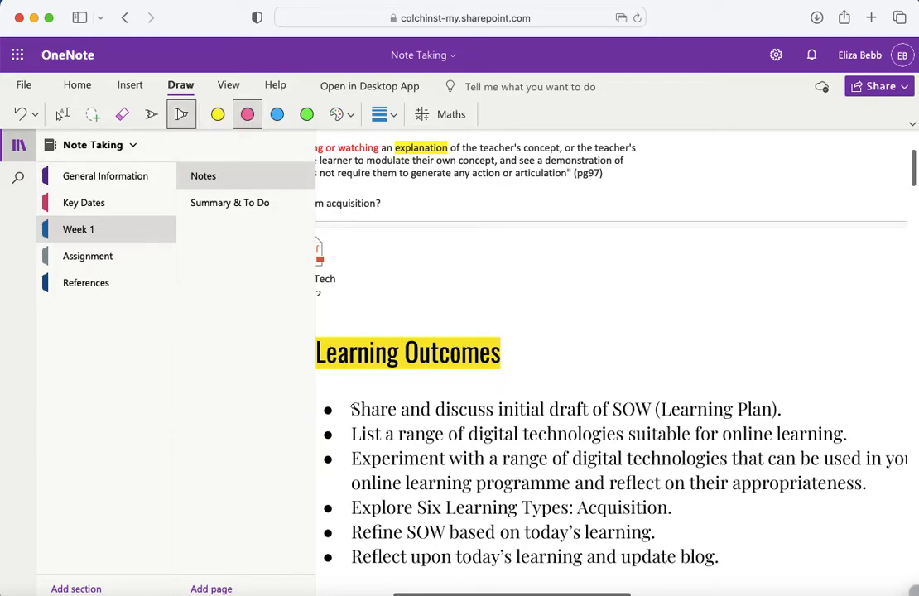
drag(350, 412, 658, 412)
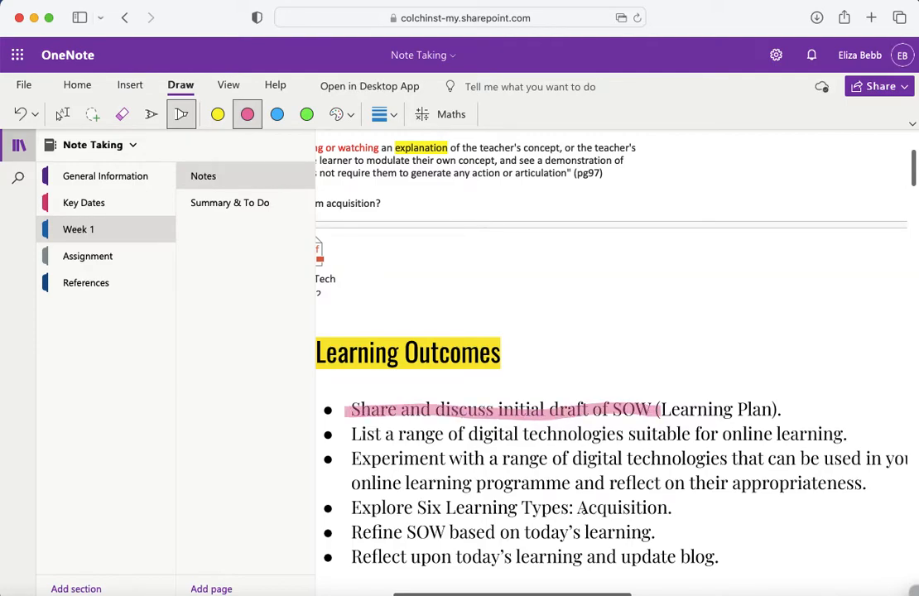
drag(578, 508, 671, 509)
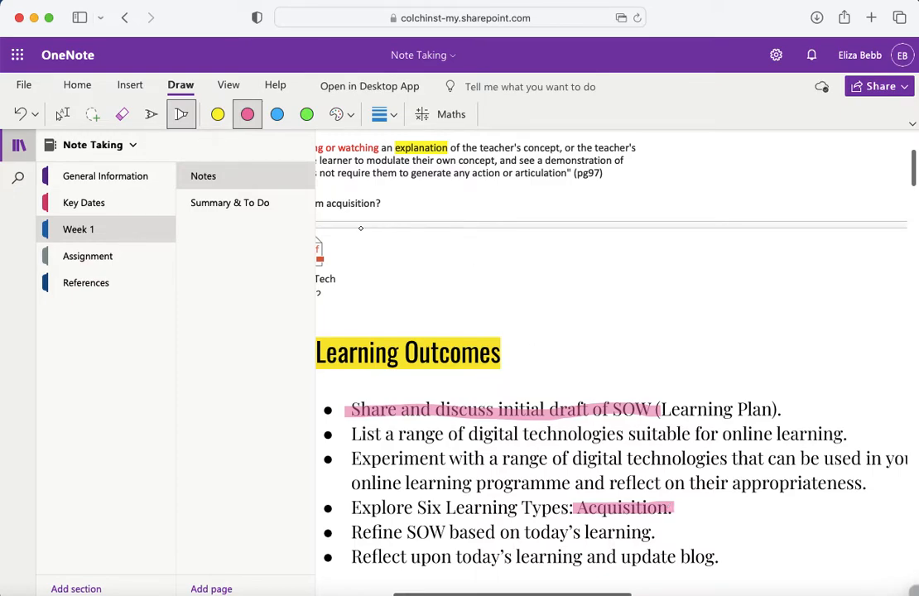
- Erase the pink highlighter stroke over the first Learning Outcomes bullet and return to text selection mode
click(62, 116)
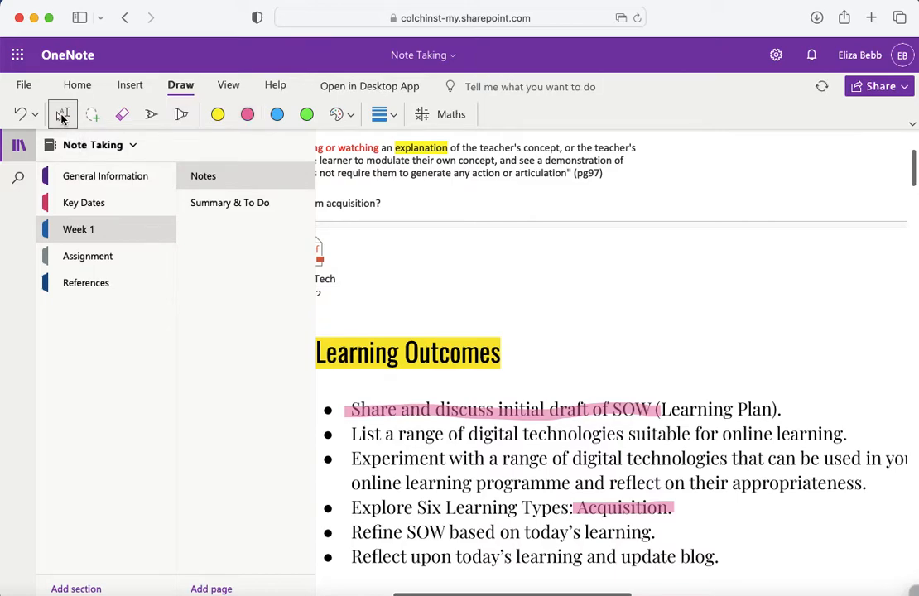
click(121, 116)
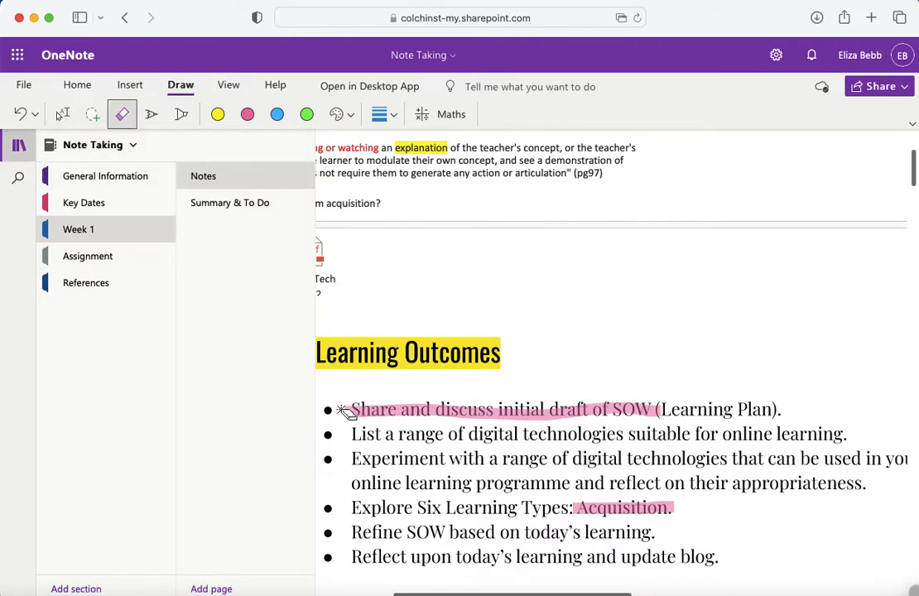
click(352, 411)
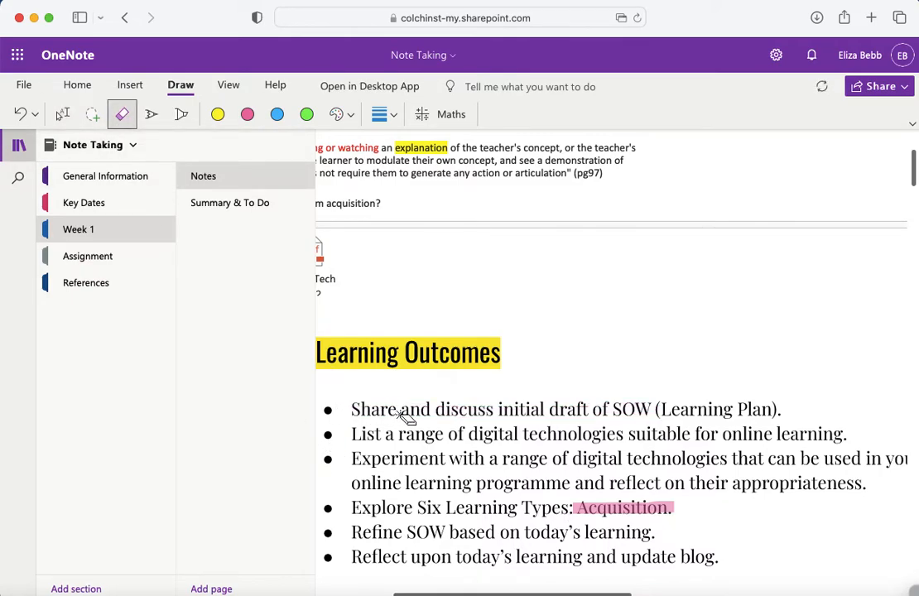
click(61, 116)
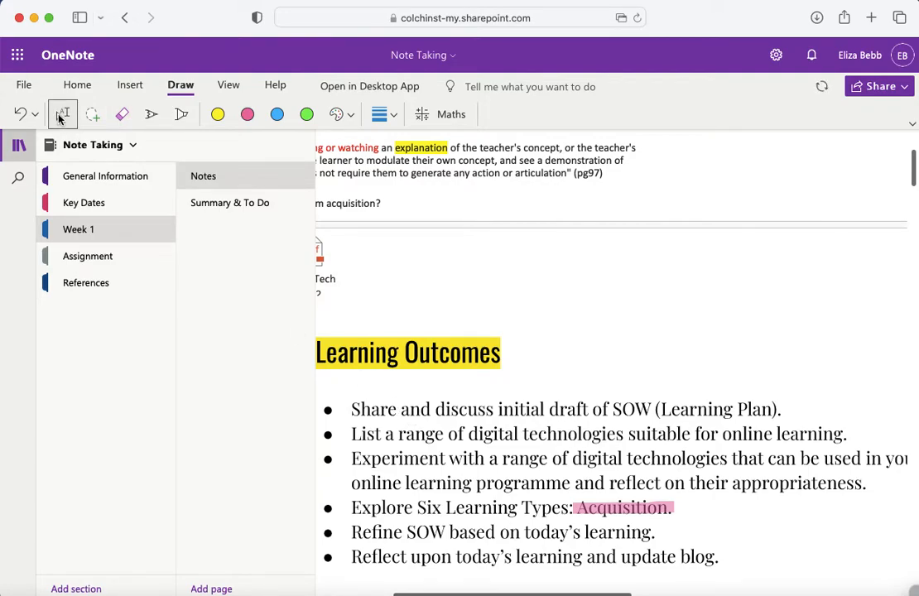
click(60, 116)
- Highlight "(could compare this with SAMR model EB)." in yellow in the last bullet of the post-lecture reading
scroll(465, 346, down, 5)
scroll(466, 346, down, 10)
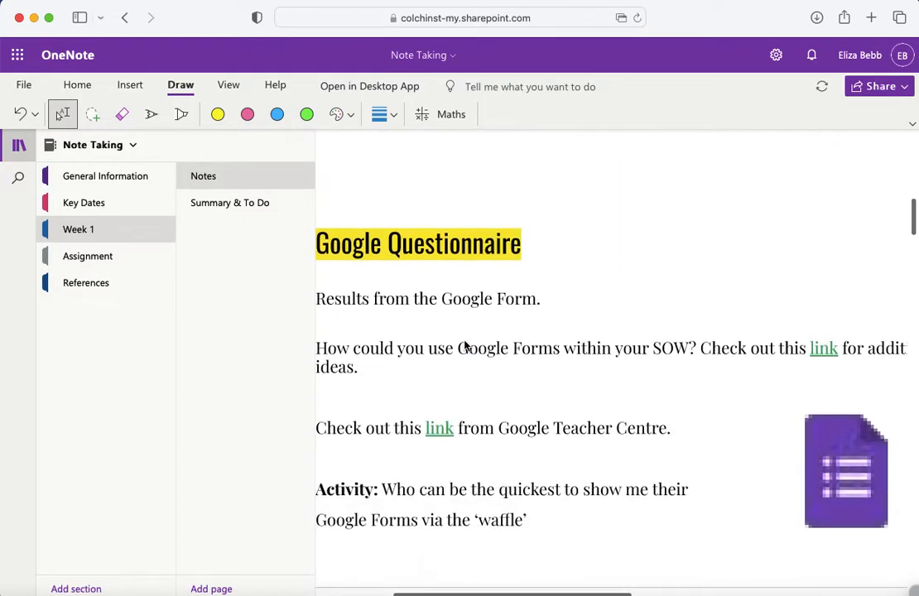
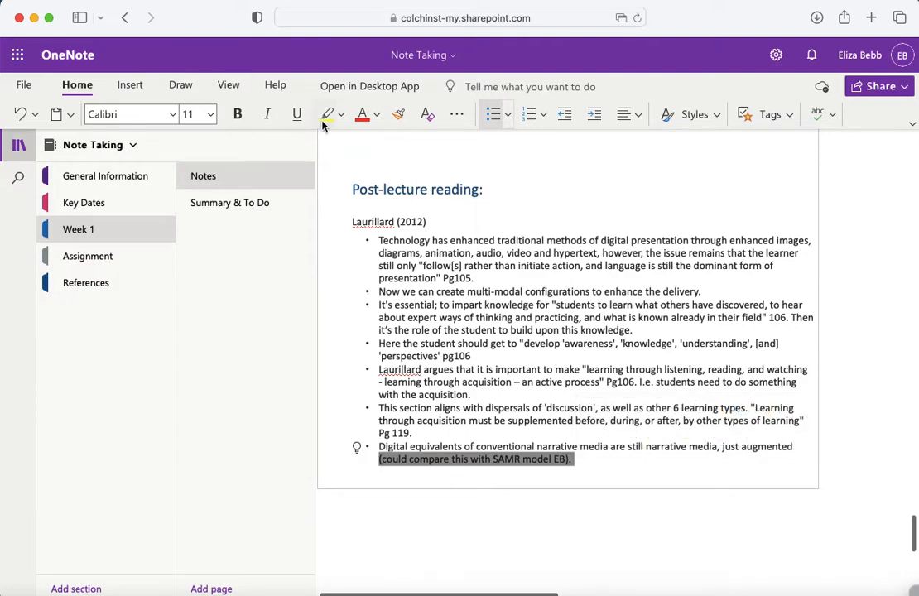
click(327, 115)
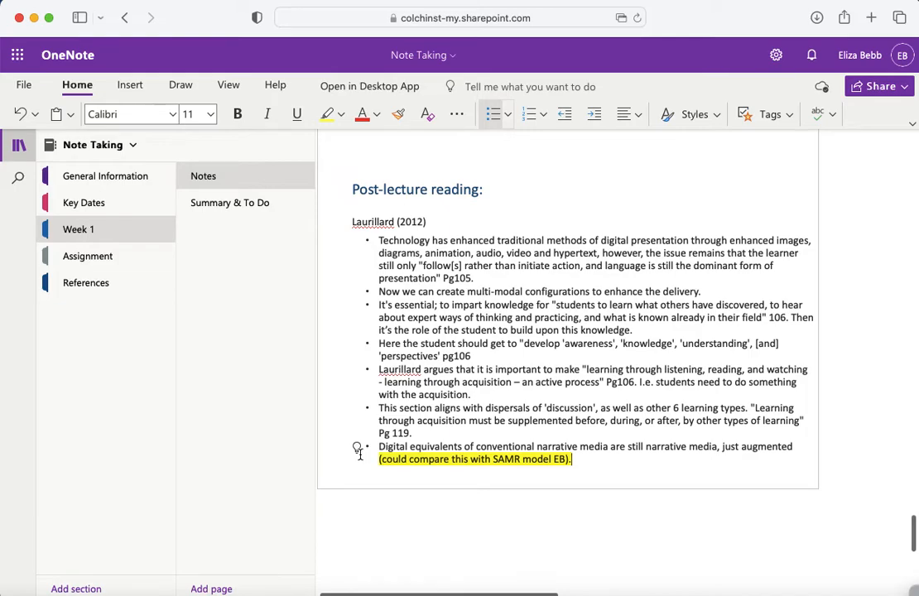
click(772, 115)
scroll(789, 361, down, 4)
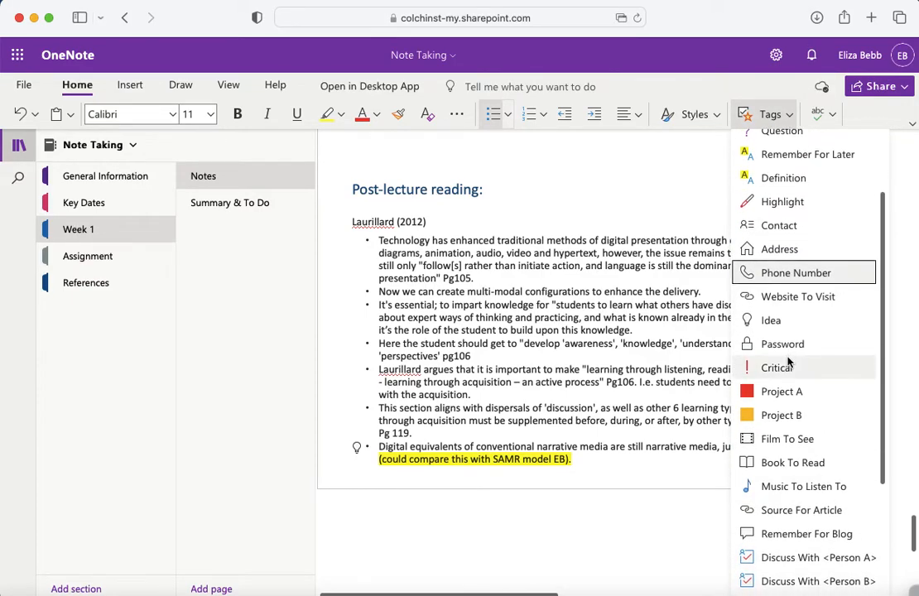
scroll(788, 361, up, 2)
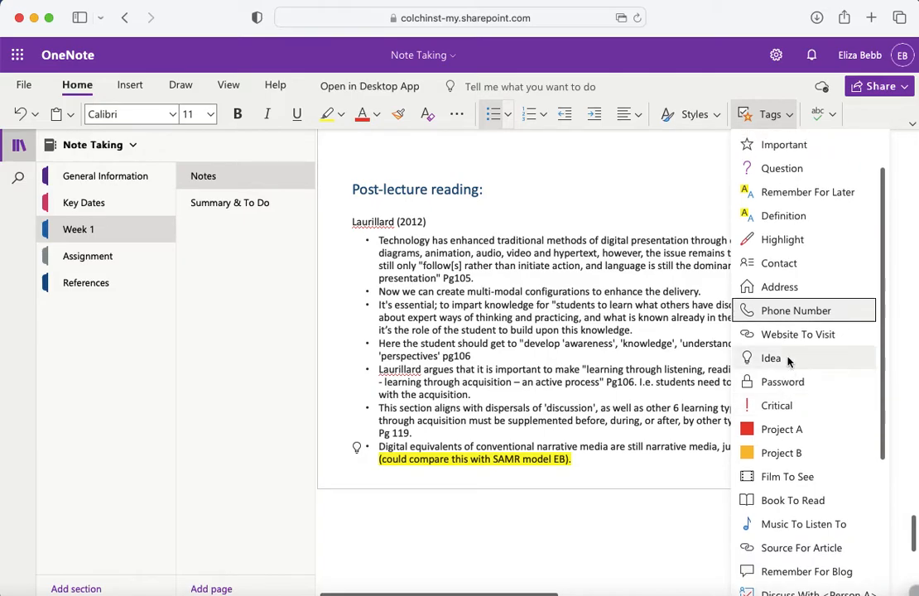
click(597, 176)
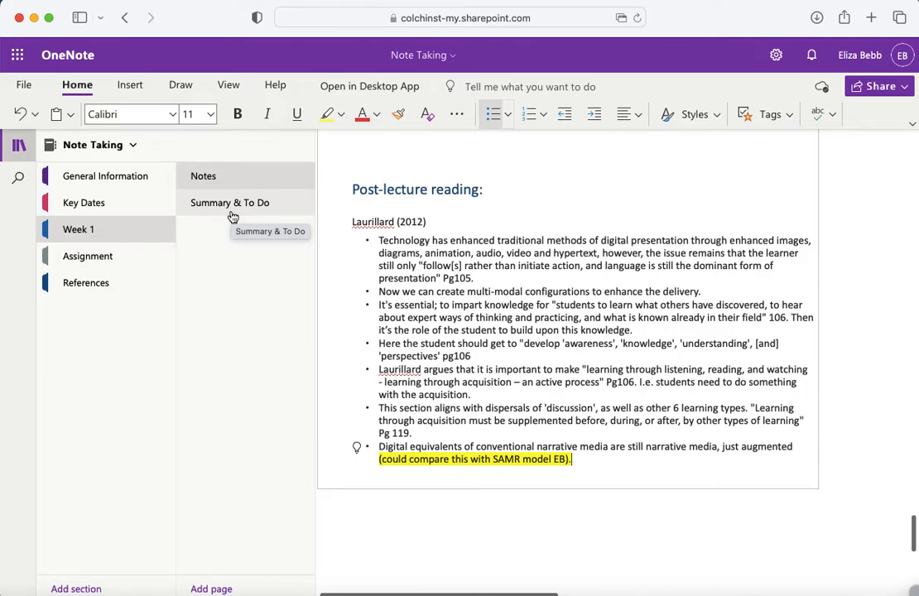
- Open the Summary & To Do page of Week 1 and apply the Heading 1 style to the "Summary" line
click(235, 207)
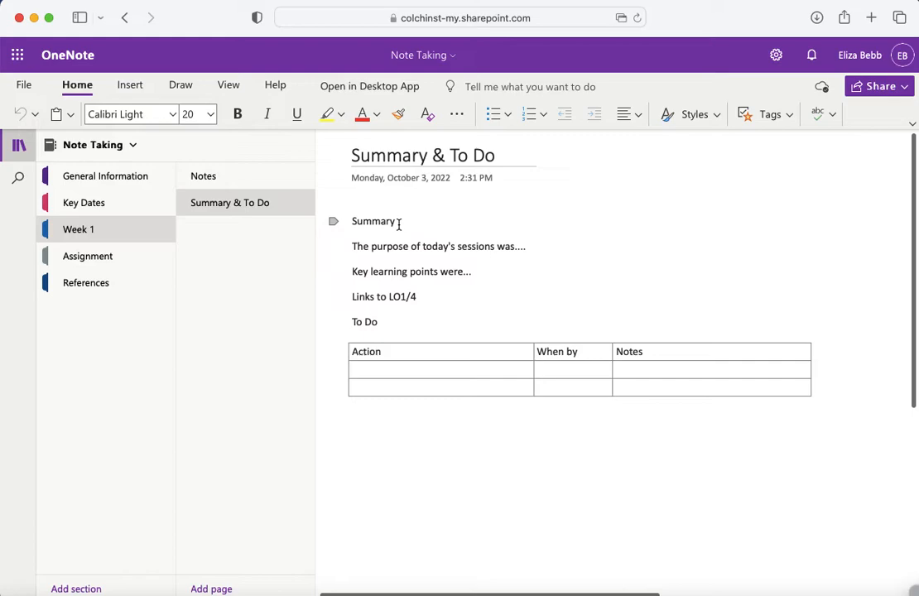
double_click(361, 221)
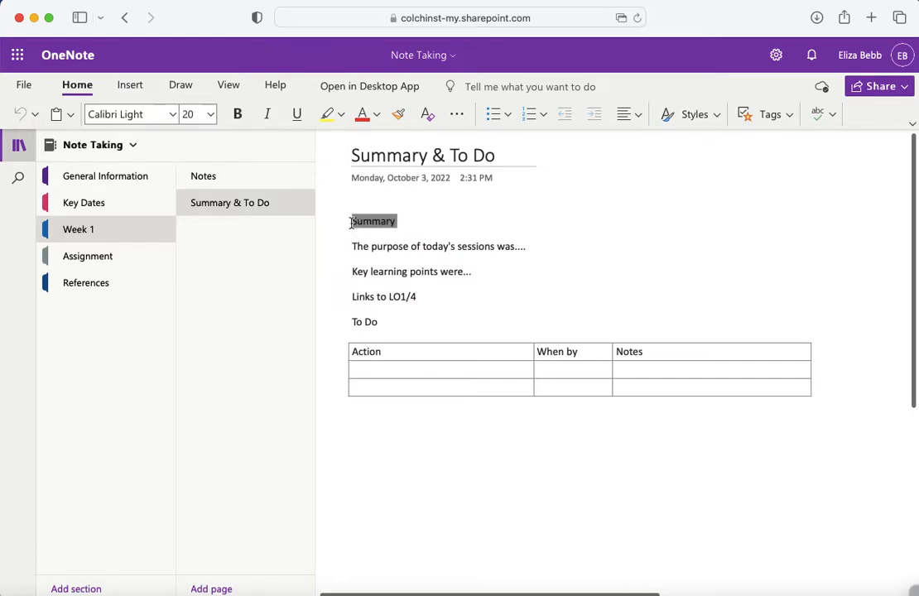
click(584, 176)
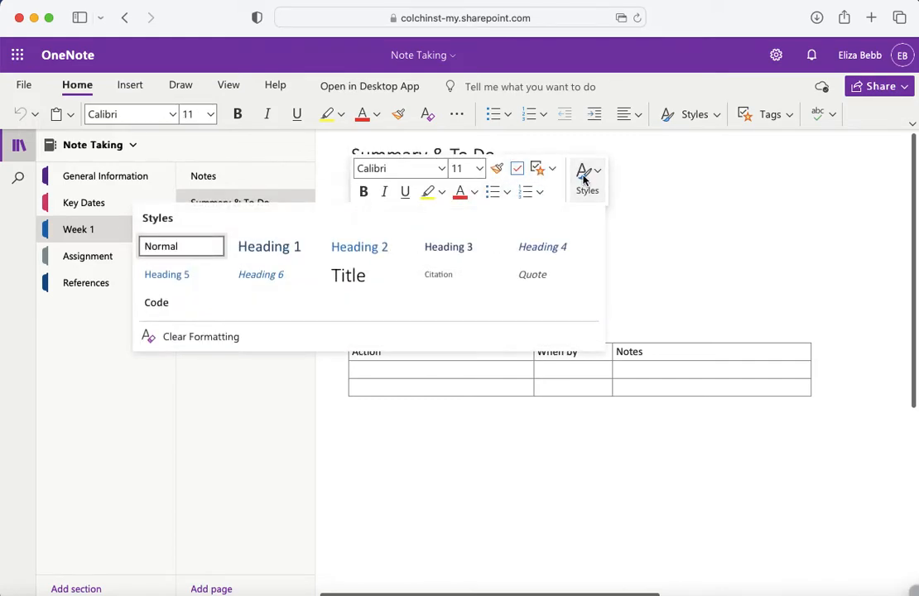
click(285, 249)
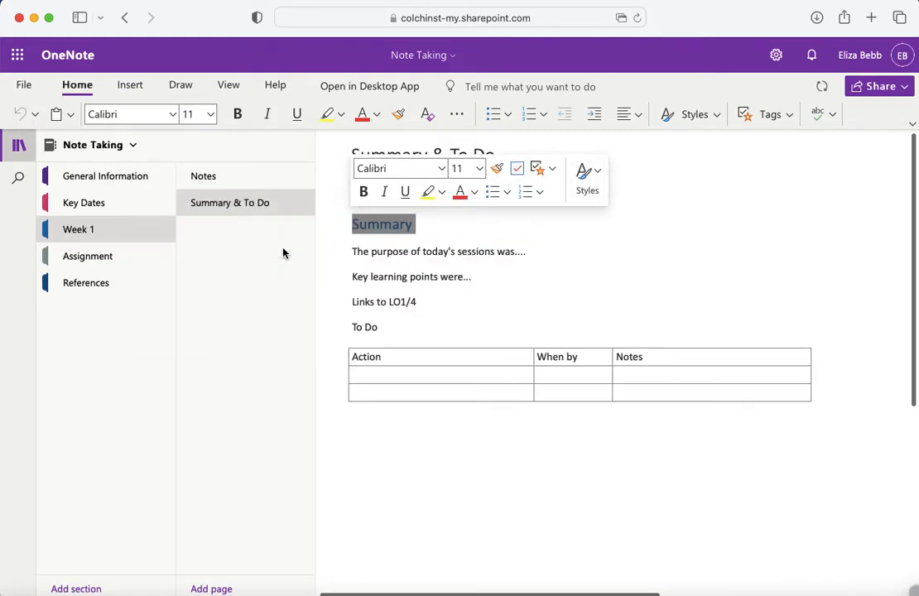
click(479, 286)
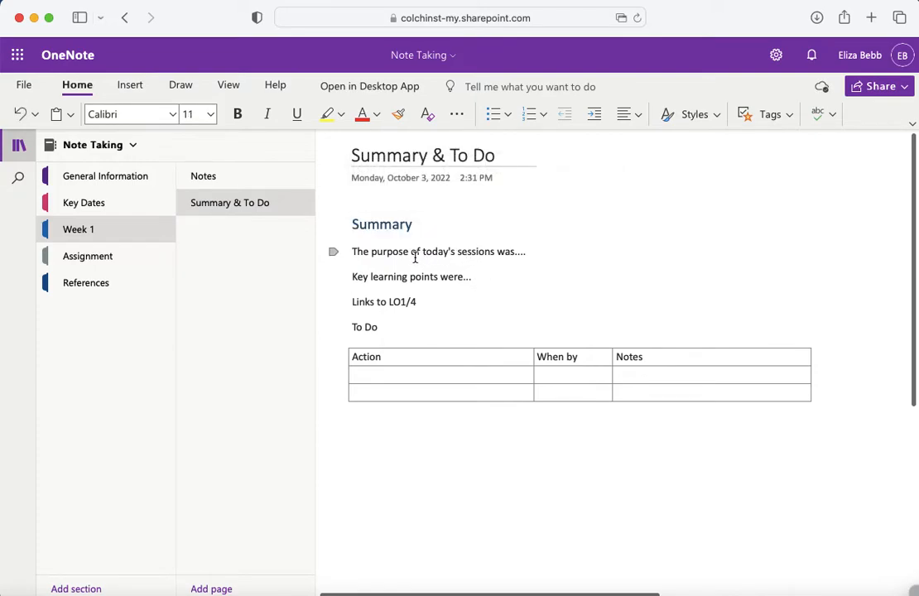
- Apply the Heading 2 style to the "To Do" line above the action table
click(530, 254)
click(426, 302)
drag(378, 328, 352, 329)
click(706, 118)
click(490, 176)
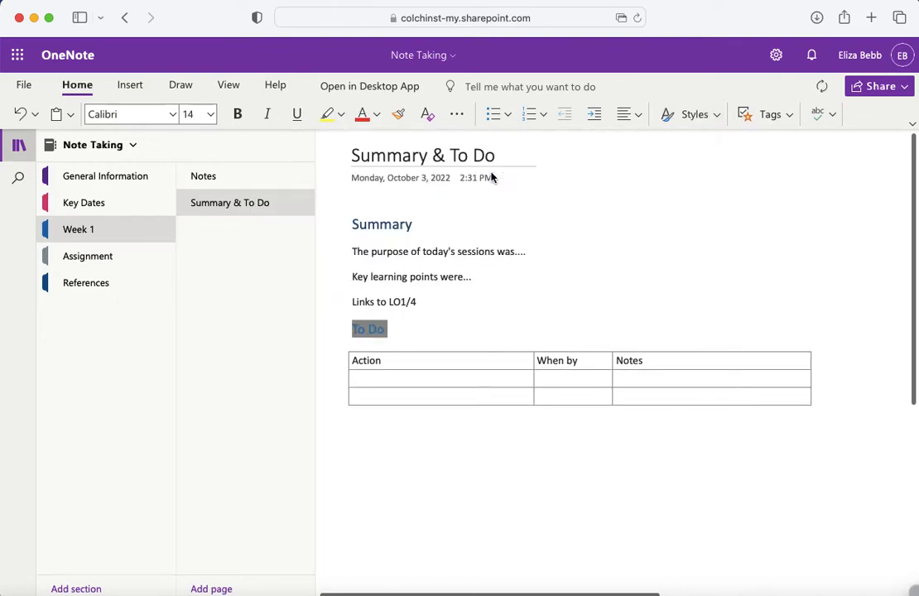
click(465, 322)
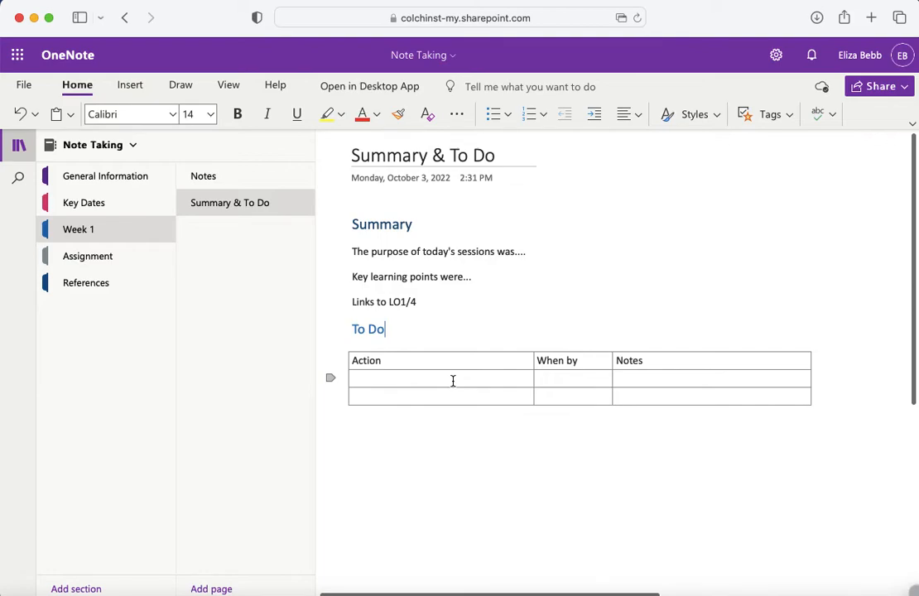
- Show the options for inserting a table and place the cursor in the Action header cell of the To Do table
click(134, 93)
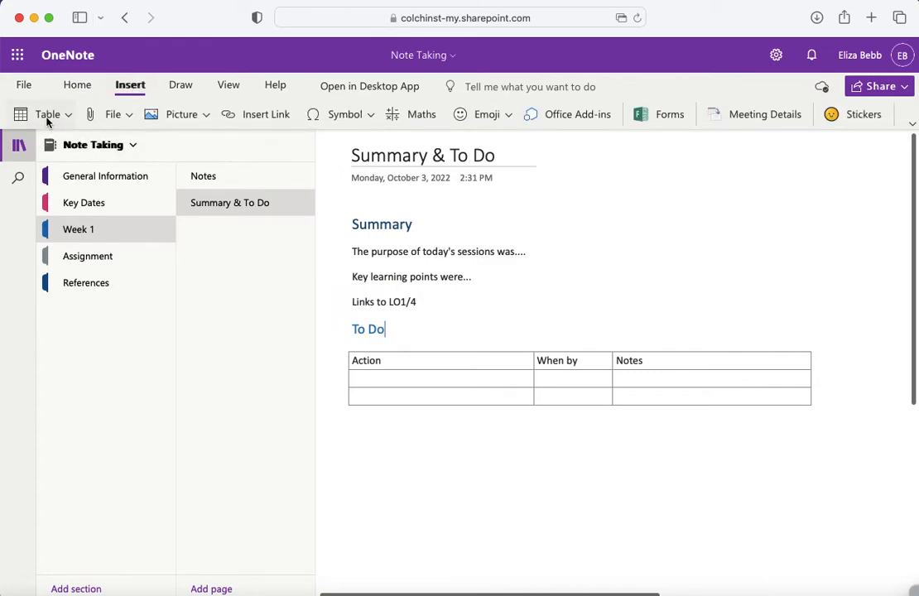
click(405, 365)
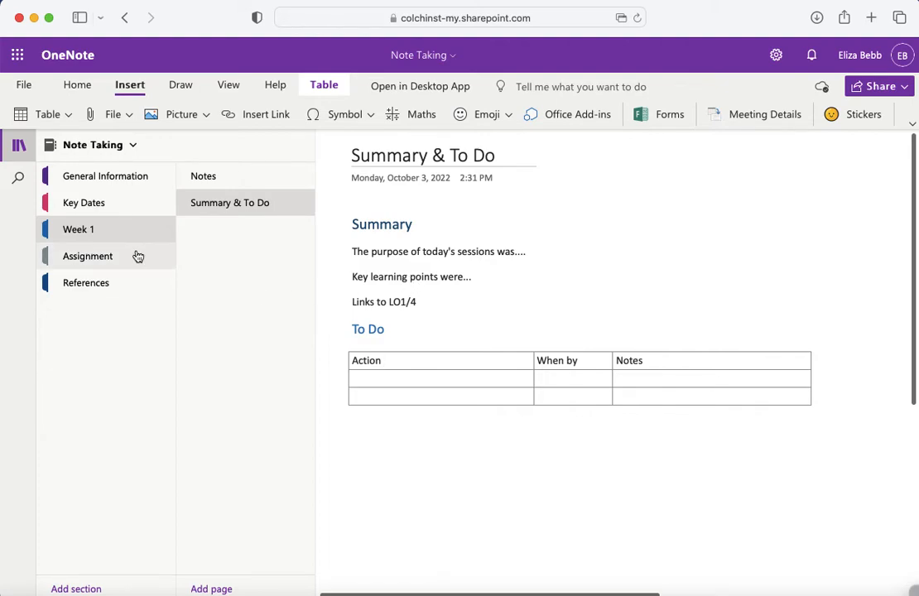
- View the Assignment Planning mind map and the Reference List page, pointing out the 2012 reference entry
click(110, 262)
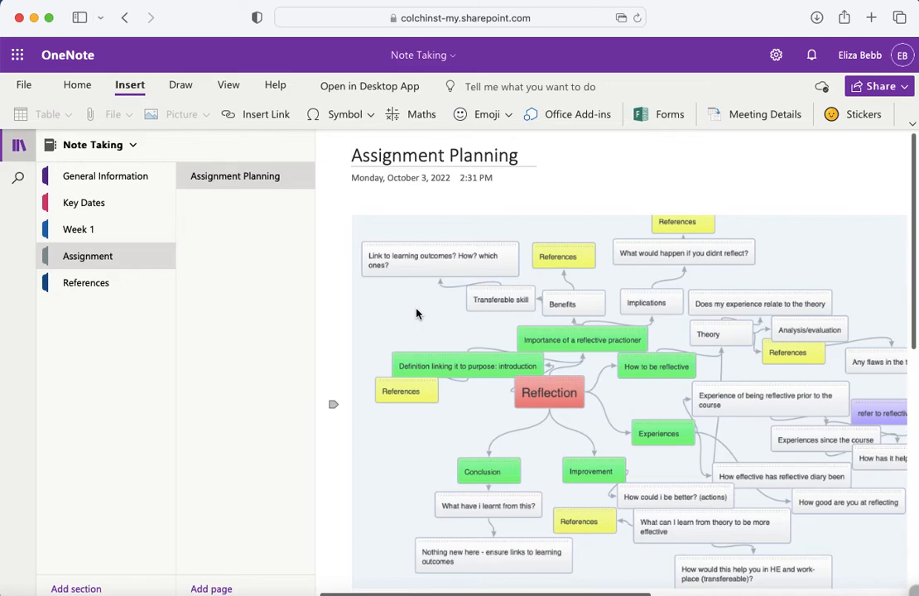
click(86, 283)
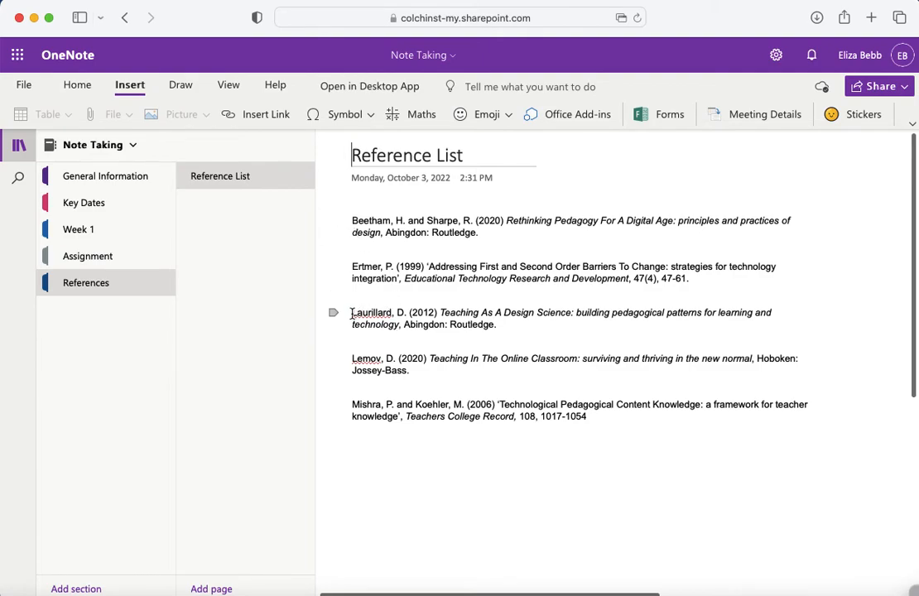
drag(352, 315, 517, 335)
click(517, 334)
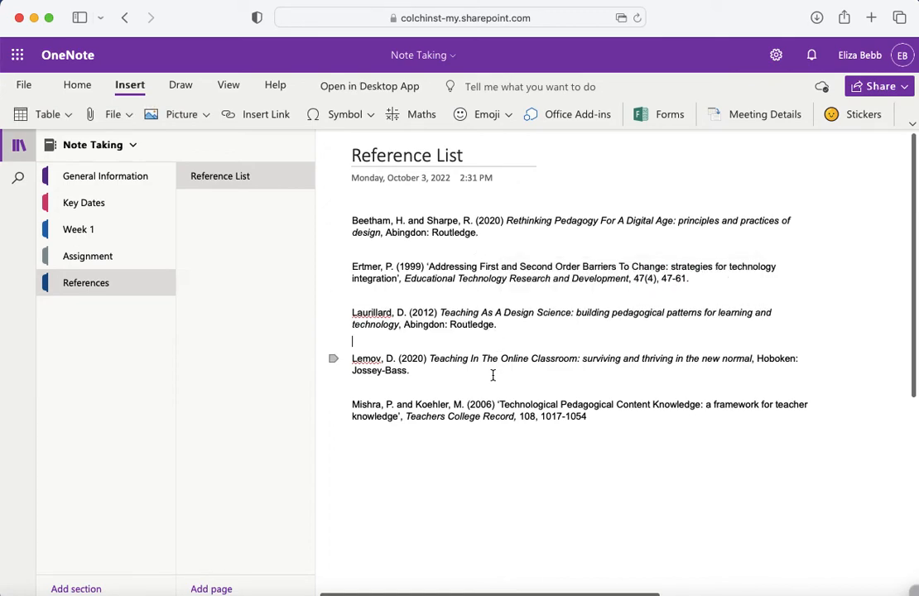